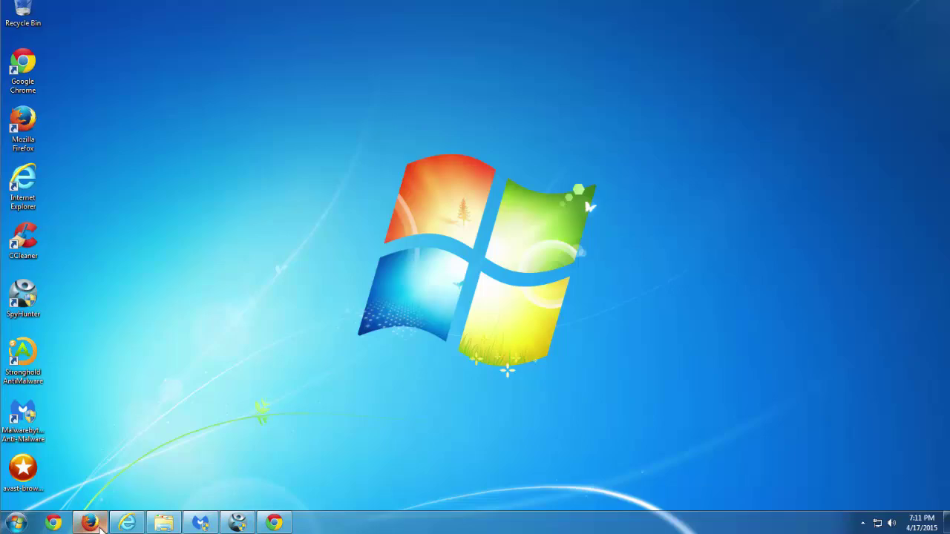
# Check the page that loads in Firefox, Internet Explorer and Chrome for the delta-homes hijack, and close all three browsers.
pyautogui.click(102, 523)
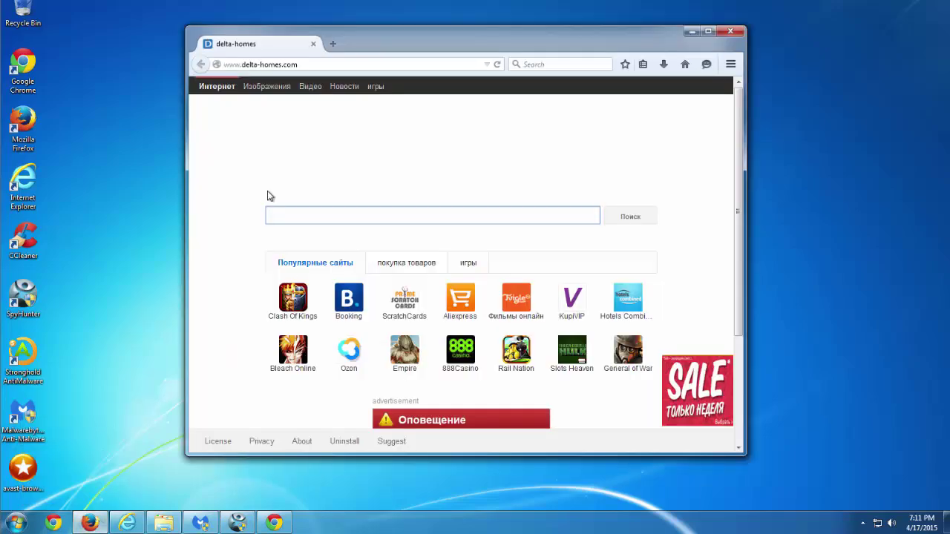
pyautogui.click(132, 519)
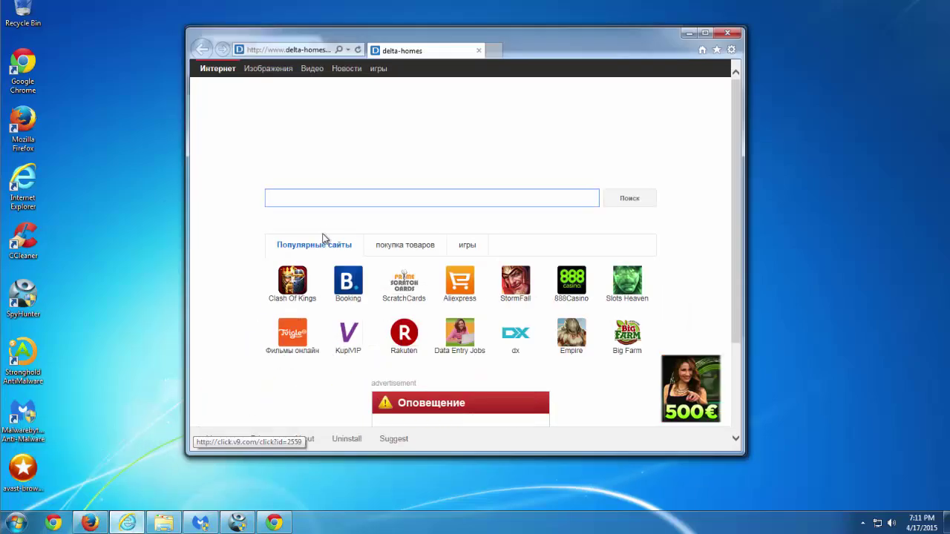
pyautogui.click(273, 523)
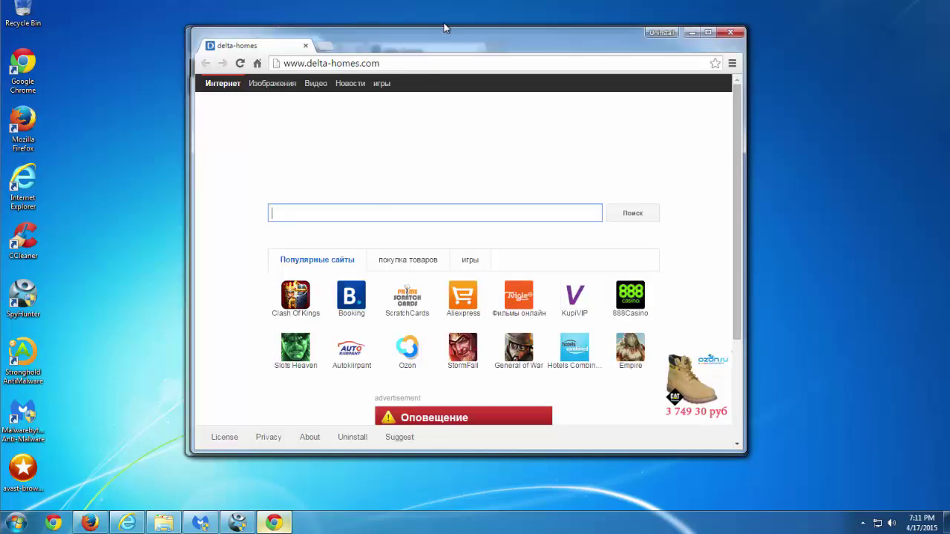
pyautogui.click(723, 37)
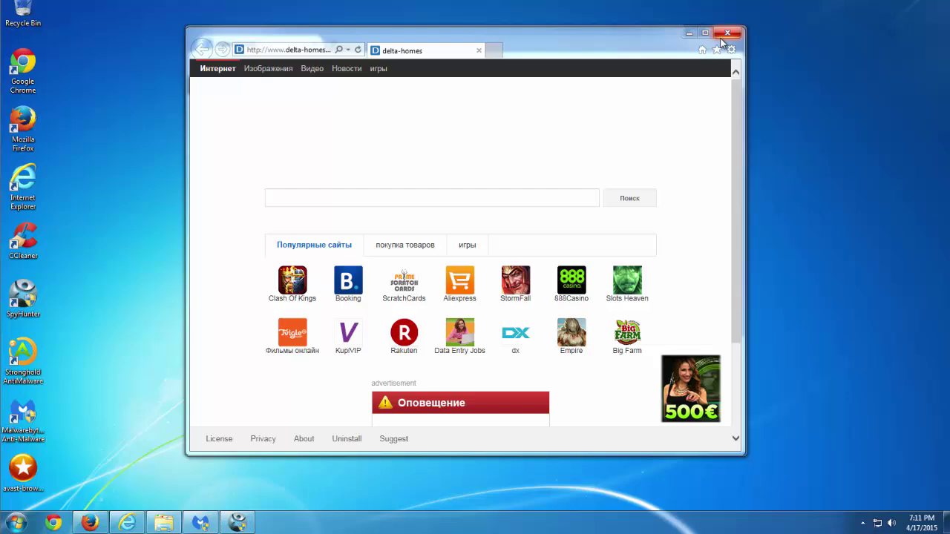
pyautogui.click(721, 37)
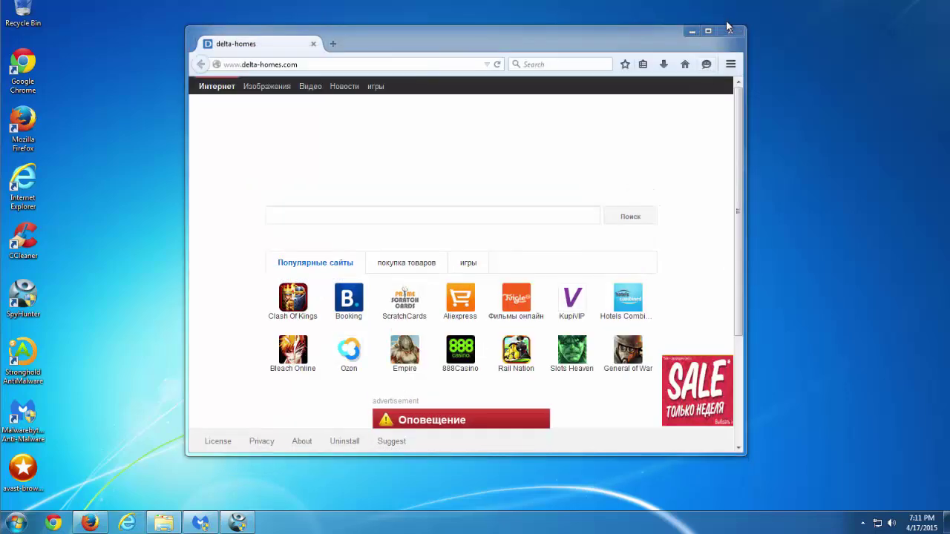
pyautogui.hotkey('alt', 'F4')
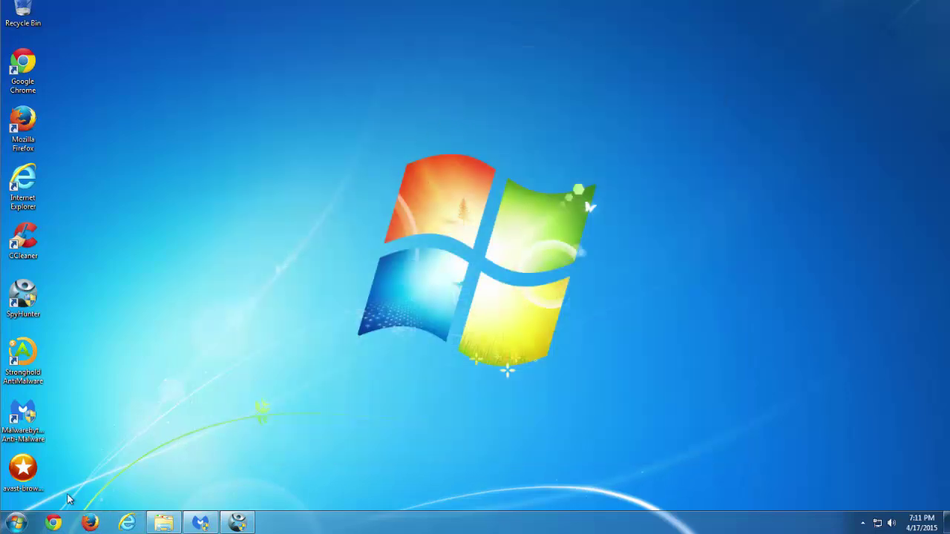
# Open the Program Files folder on Local Disk (C:) and maximize its window.
pyautogui.moveTo(154, 524)
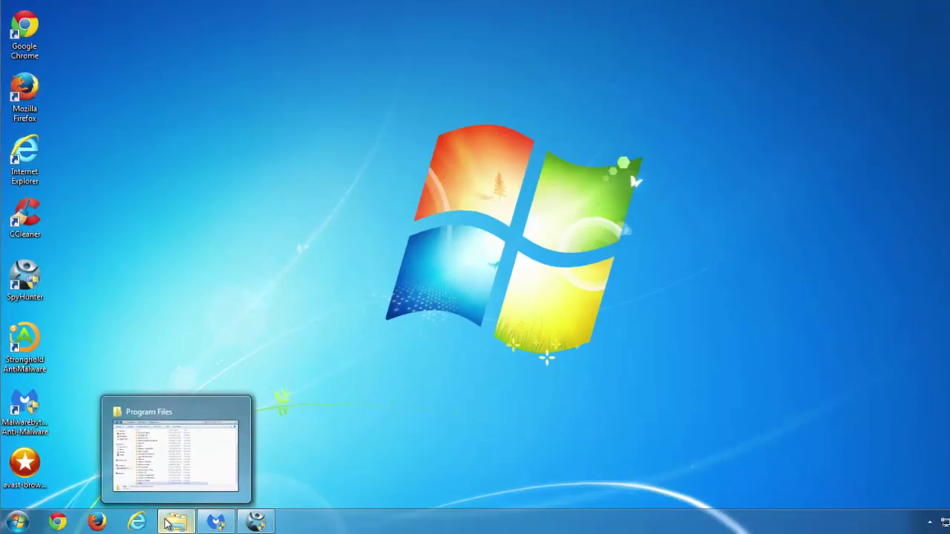
pyautogui.click(20, 524)
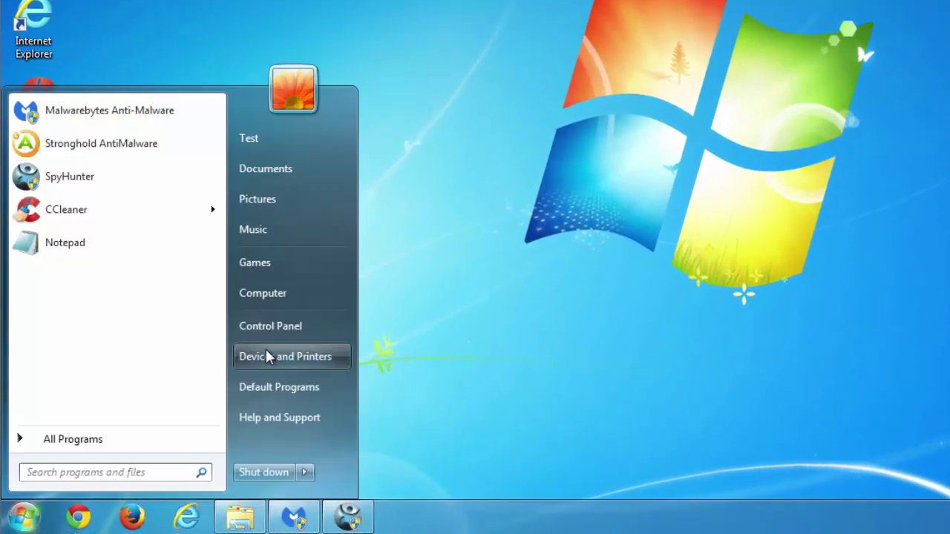
pyautogui.click(276, 297)
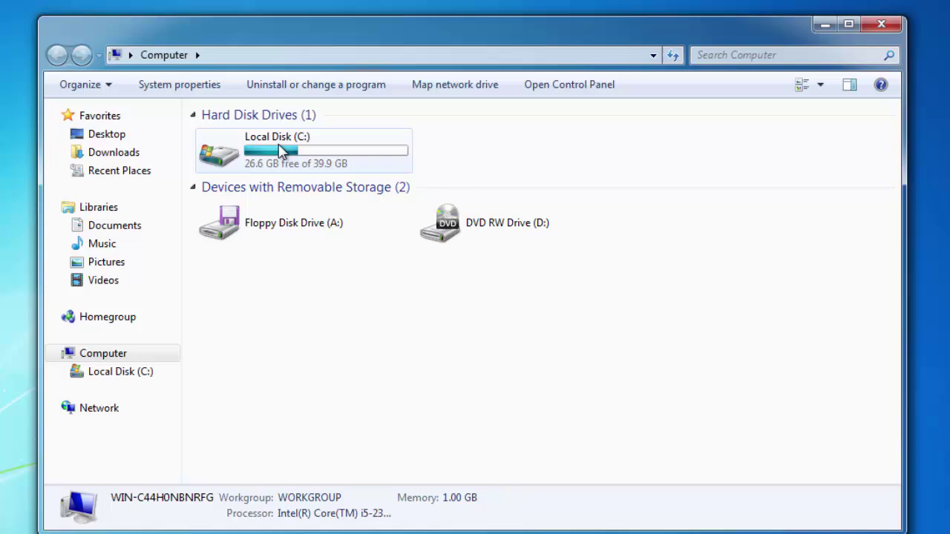
pyautogui.doubleClick(276, 150)
pyautogui.doubleClick(276, 152)
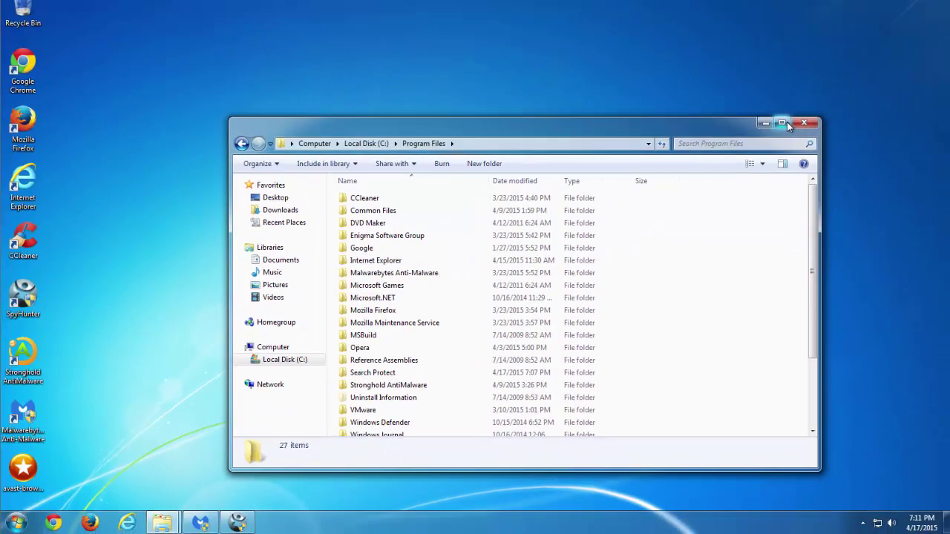
pyautogui.click(783, 123)
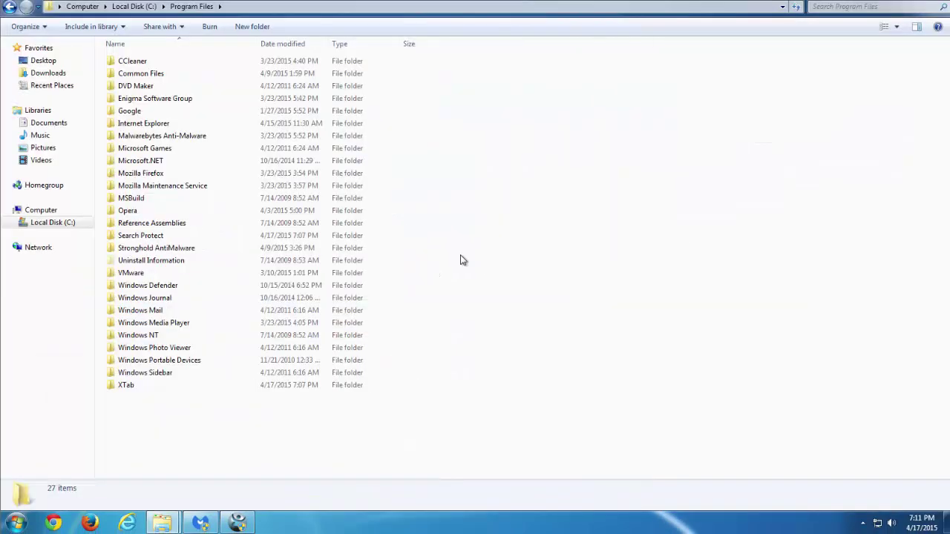
# Look inside the XTab folder for uninstall.exe and return to Program Files.
pyautogui.click(129, 387)
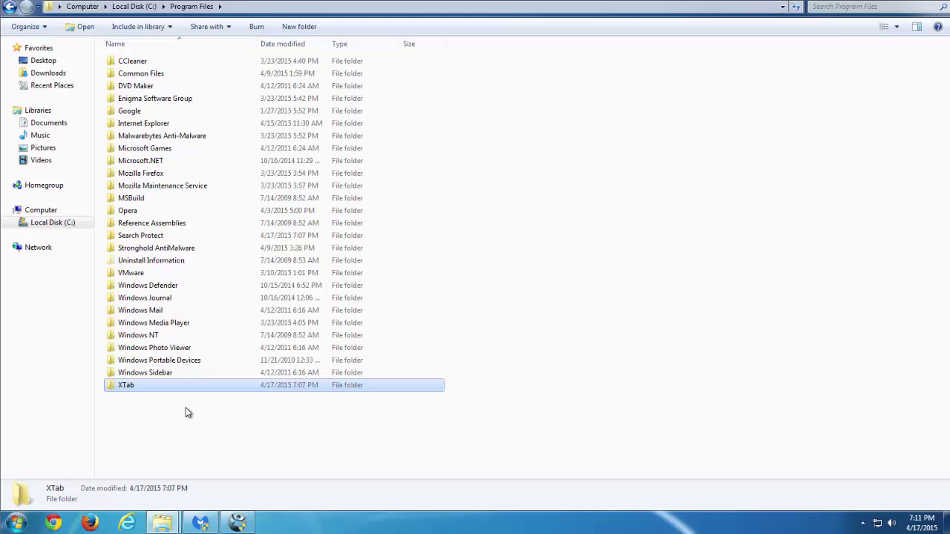
pyautogui.click(150, 239)
pyautogui.click(127, 386)
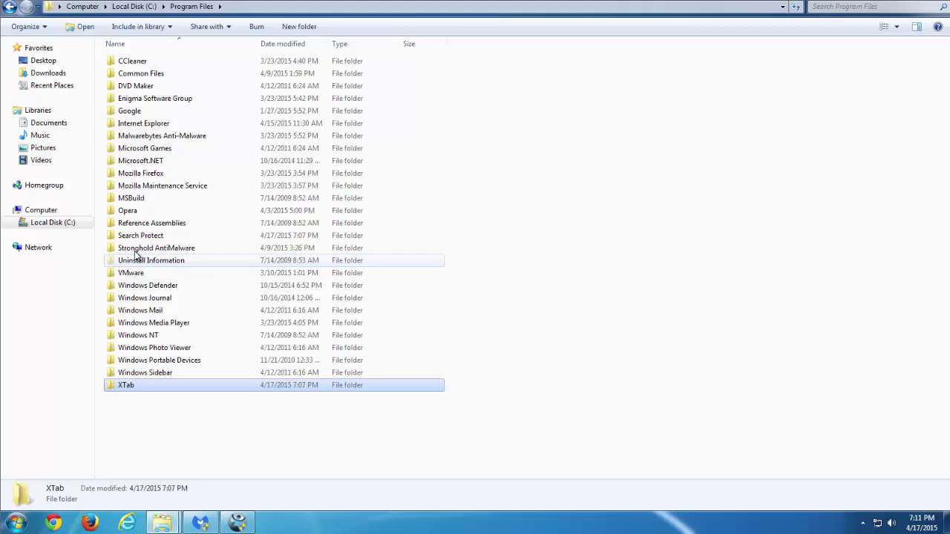
pyautogui.doubleClick(126, 385)
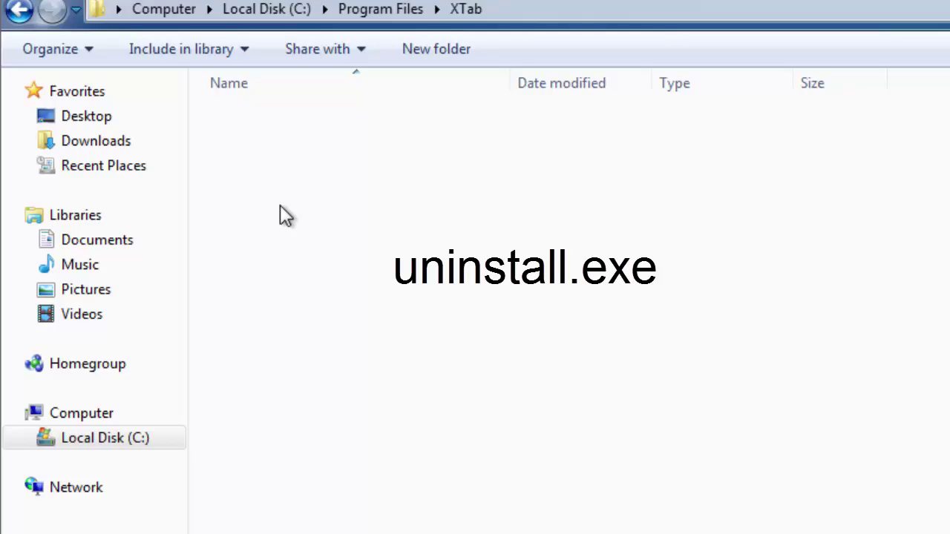
pyautogui.click(20, 16)
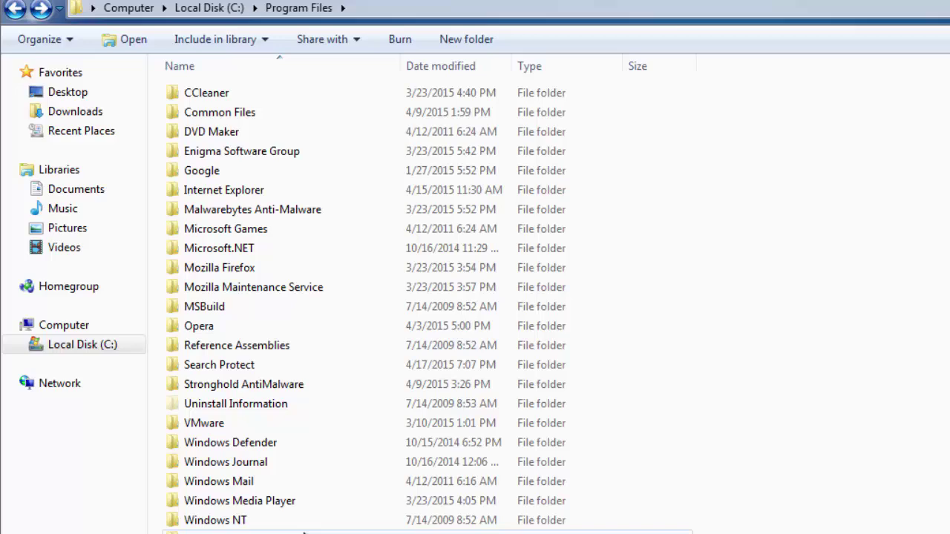
# Delete the XTab folder from Program Files, granting administrator permission.
pyautogui.press('Delete')
pyautogui.press('Return')
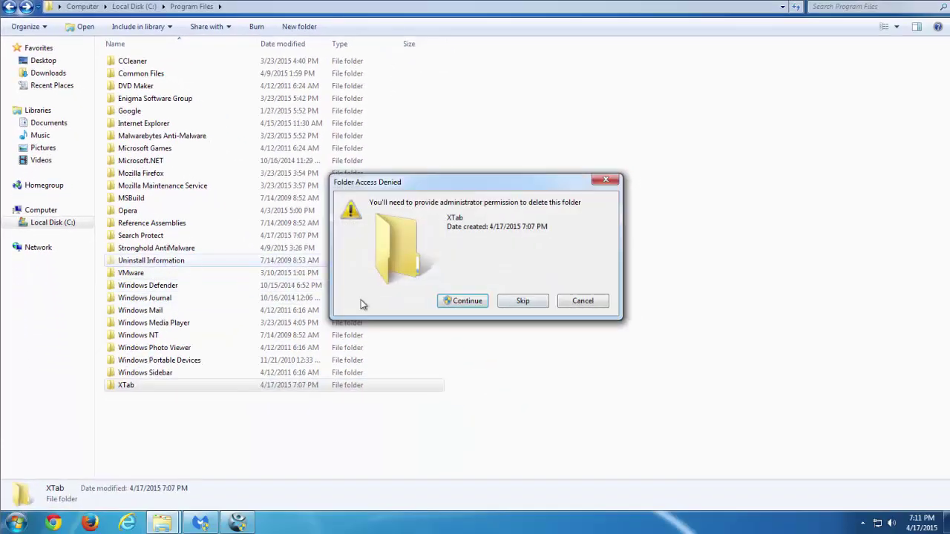
pyautogui.click(465, 303)
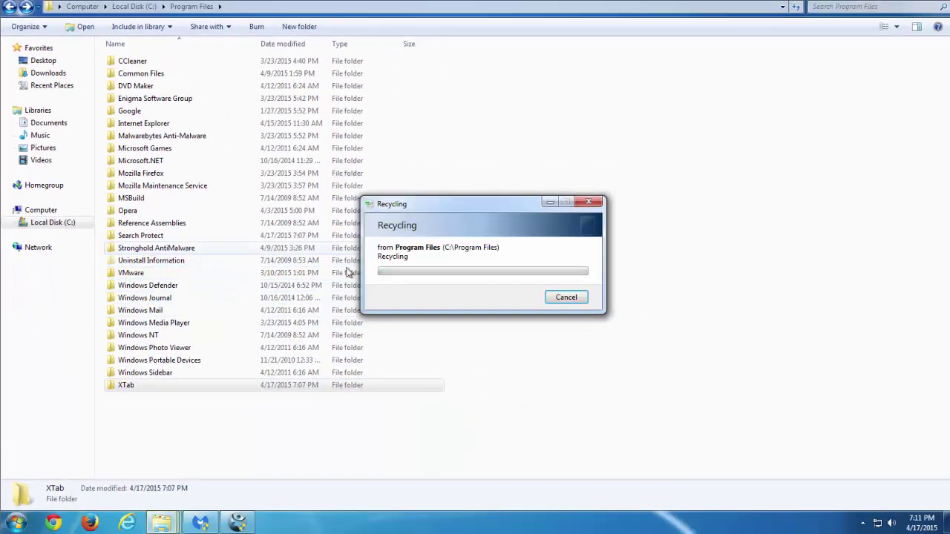
# Delete the Search Protect folder from Program Files with administrator permission and close the folder window.
pyautogui.click(133, 235)
pyautogui.press('Delete')
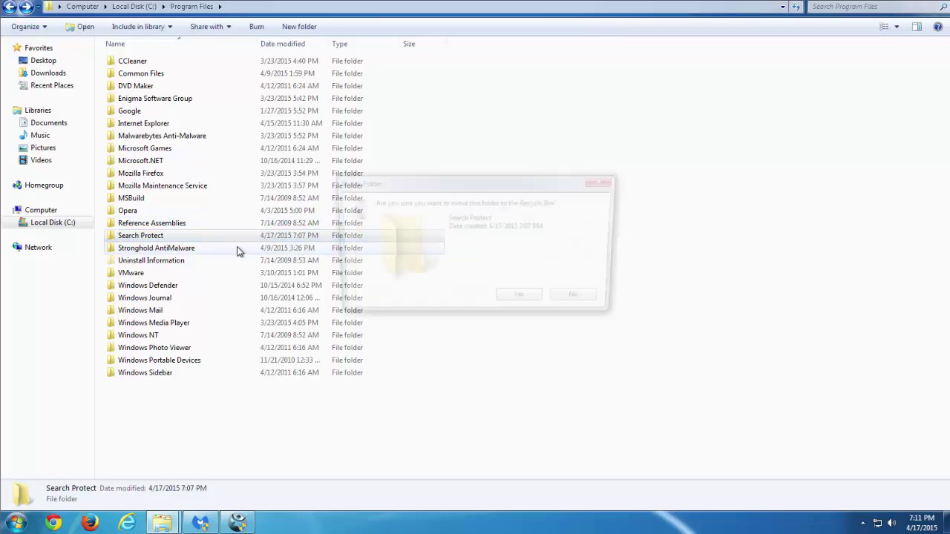
pyautogui.click(521, 299)
pyautogui.click(464, 299)
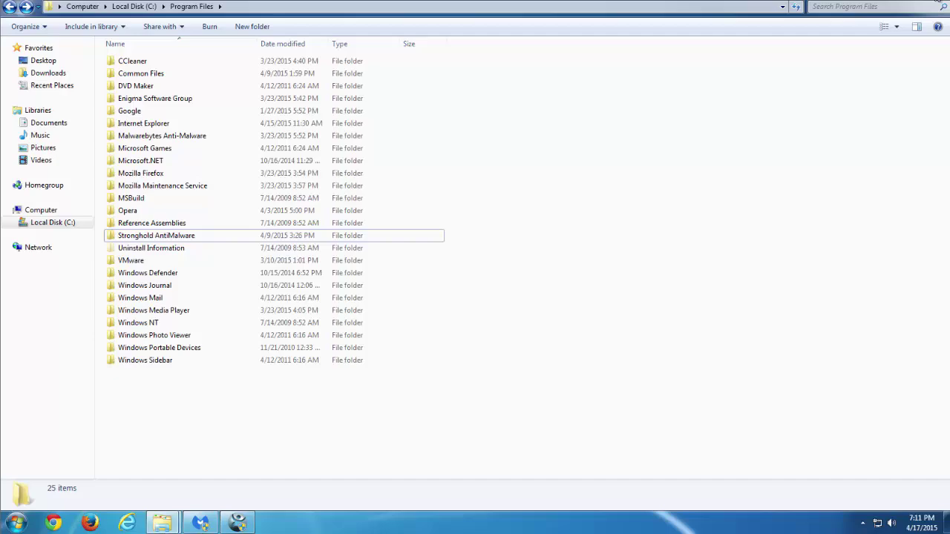
pyautogui.click(938, 3)
# Open the Control Panel's list of installed programs for uninstalling.
pyautogui.click(15, 523)
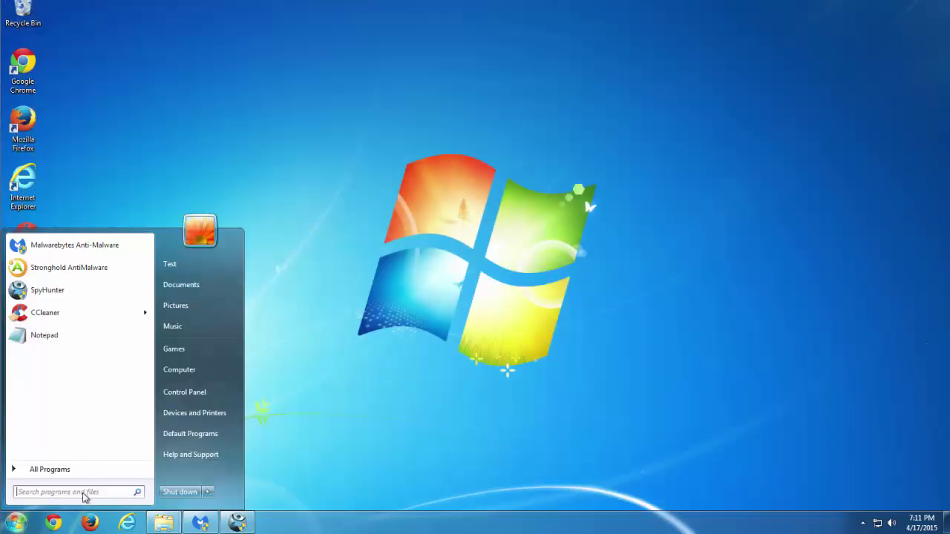
pyautogui.click(179, 392)
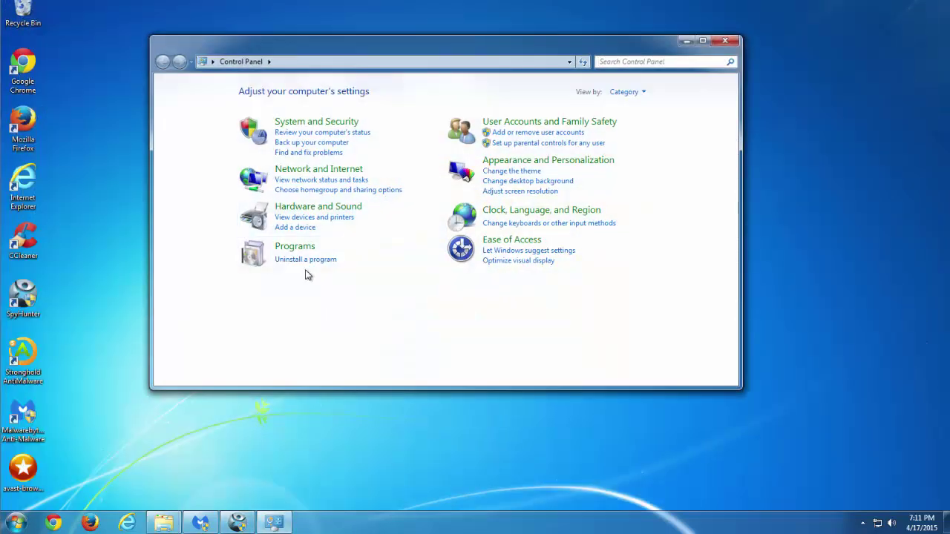
pyautogui.click(303, 259)
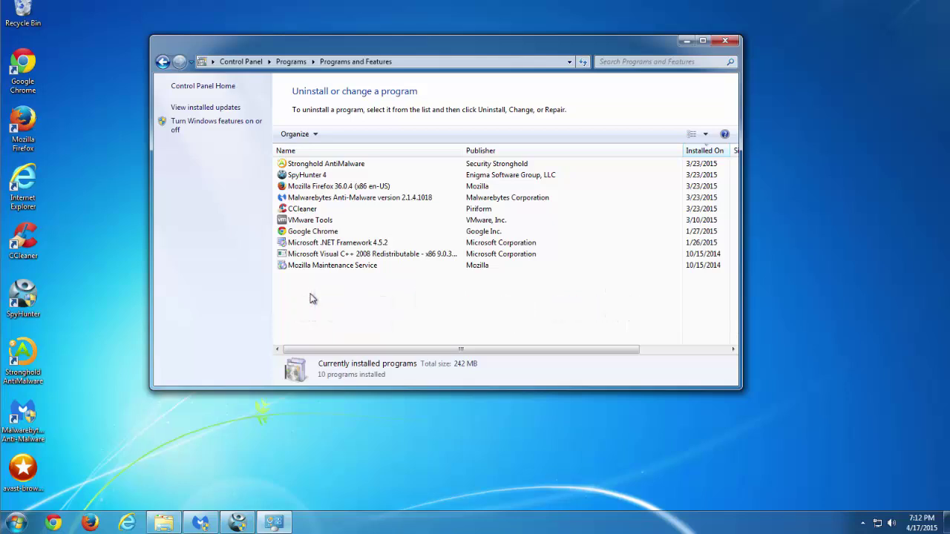
# Uninstall CCleaner through its uninstall wizard and close the Programs and Features window.
pyautogui.click(338, 209)
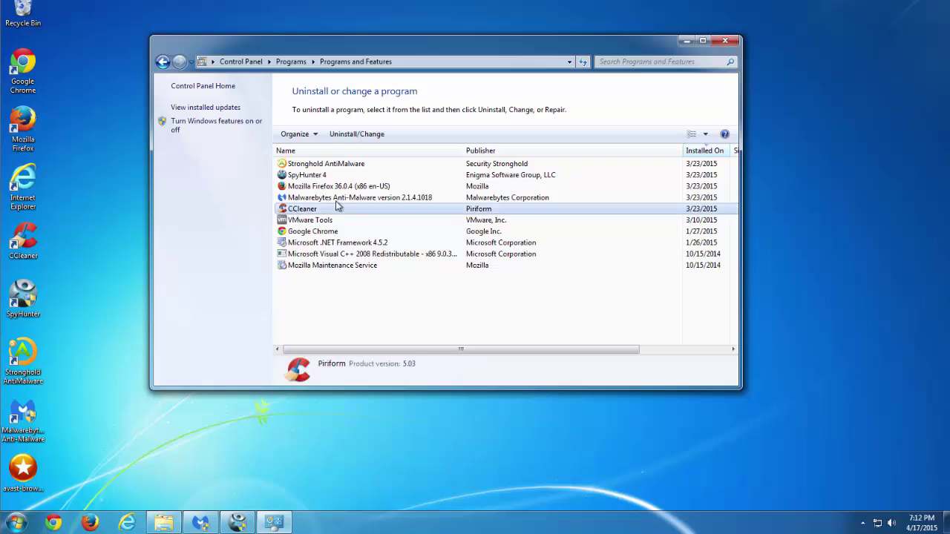
pyautogui.click(346, 139)
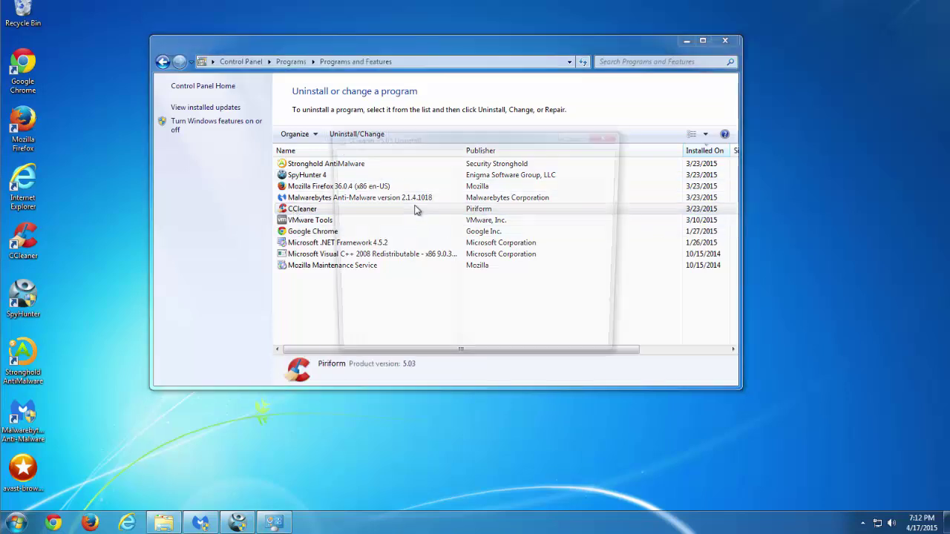
pyautogui.click(541, 348)
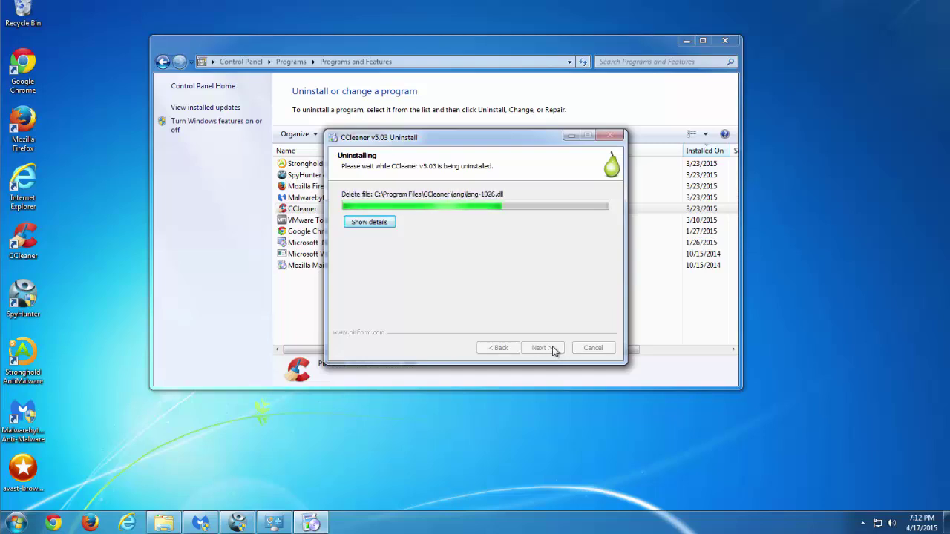
pyautogui.click(542, 348)
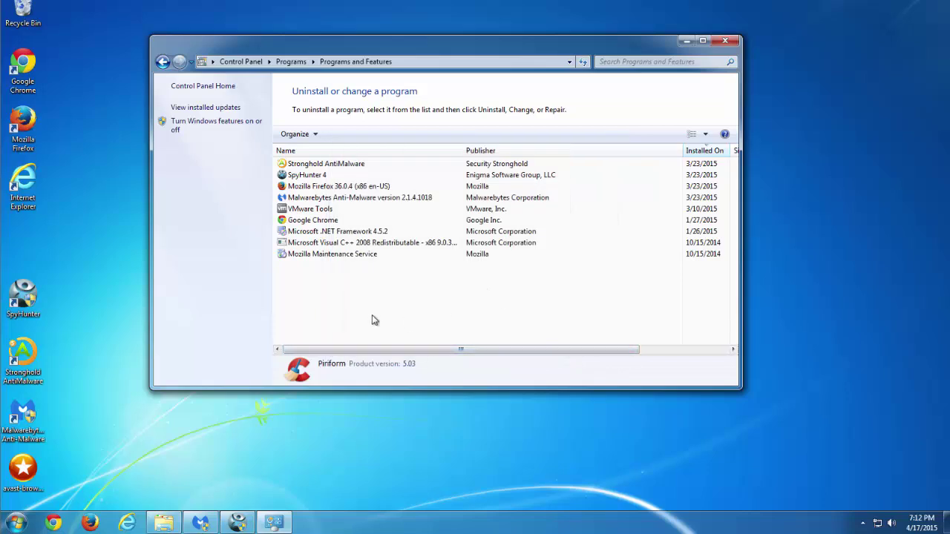
pyautogui.click(717, 44)
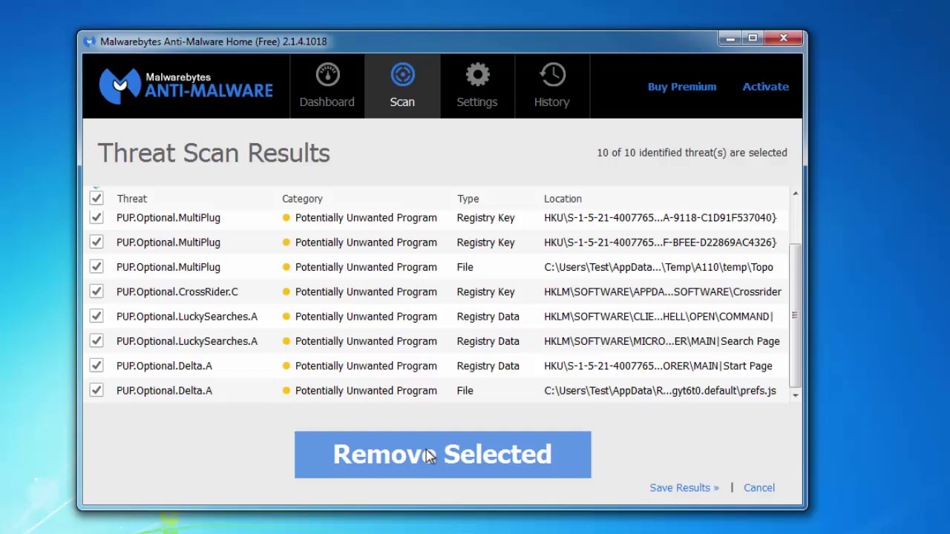
# Remove all selected threats from the Malwarebytes Anti-Malware threat scan results and finish the scan.
pyautogui.scroll(2, 289, 350)
pyautogui.scroll(-2, 288, 351)
pyautogui.click(475, 449)
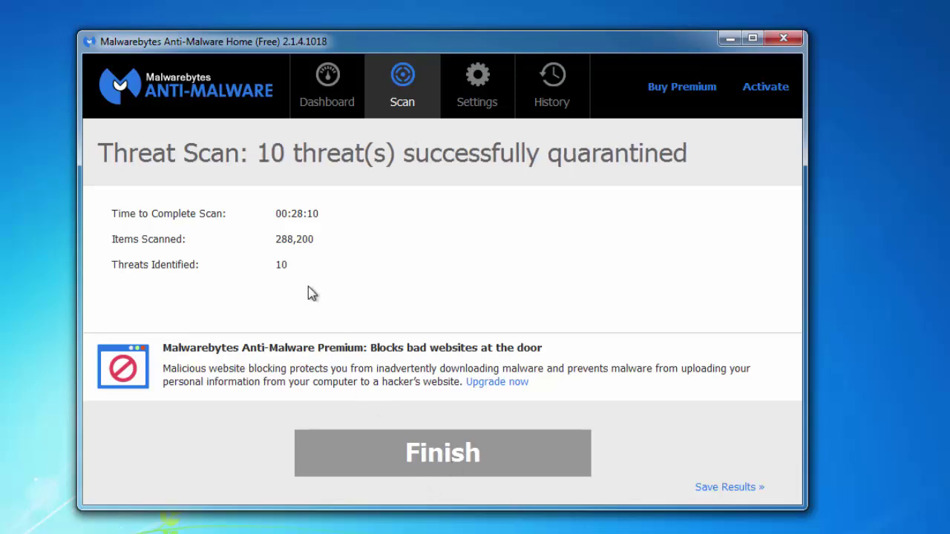
pyautogui.click(626, 332)
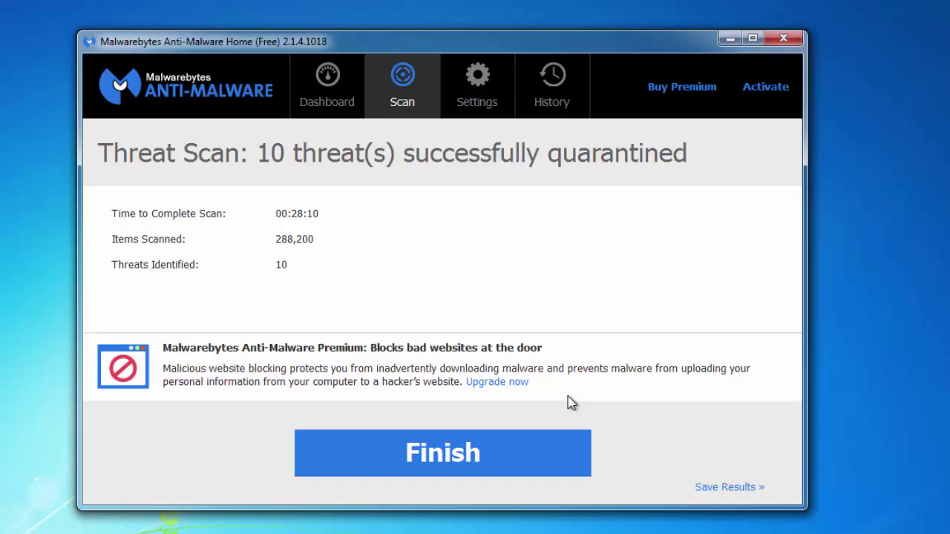
pyautogui.click(496, 460)
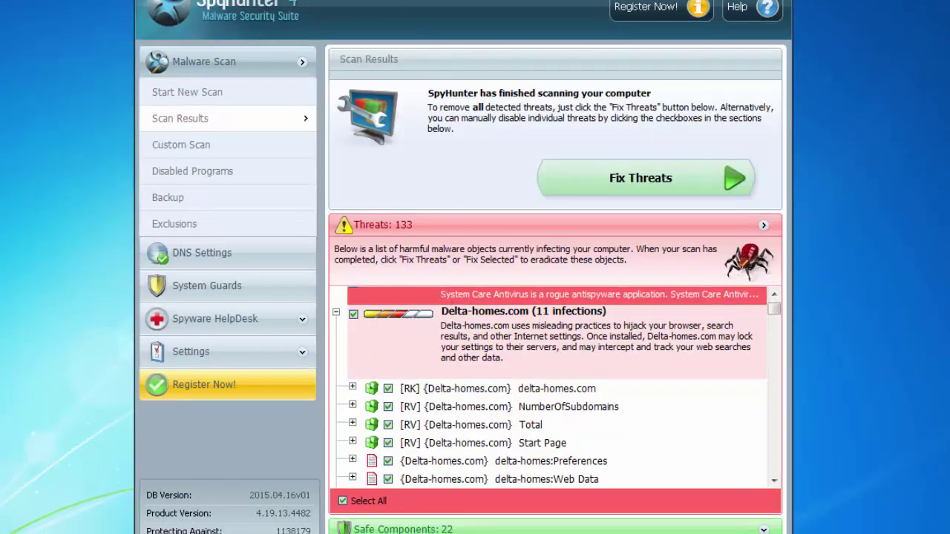
# In SpyHunter's scan results, examine the paths of the Delta-homes.com entries delta-homes.com, NumberOfSubdomains, Total and Start Page.
pyautogui.scroll(-1, 371, 289)
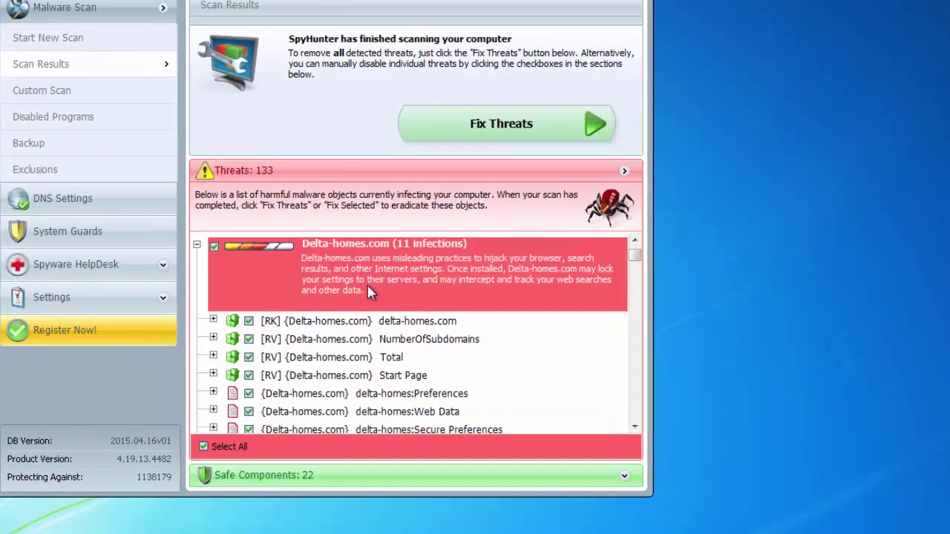
pyautogui.click(213, 320)
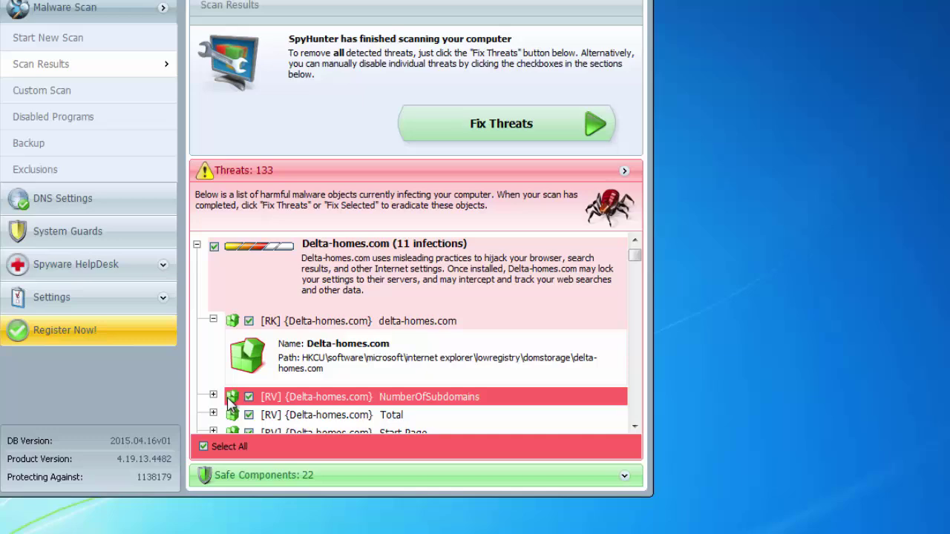
pyautogui.scroll(-1, 216, 389)
pyautogui.click(213, 369)
pyautogui.scroll(-2, 221, 389)
pyautogui.scroll(-2, 222, 385)
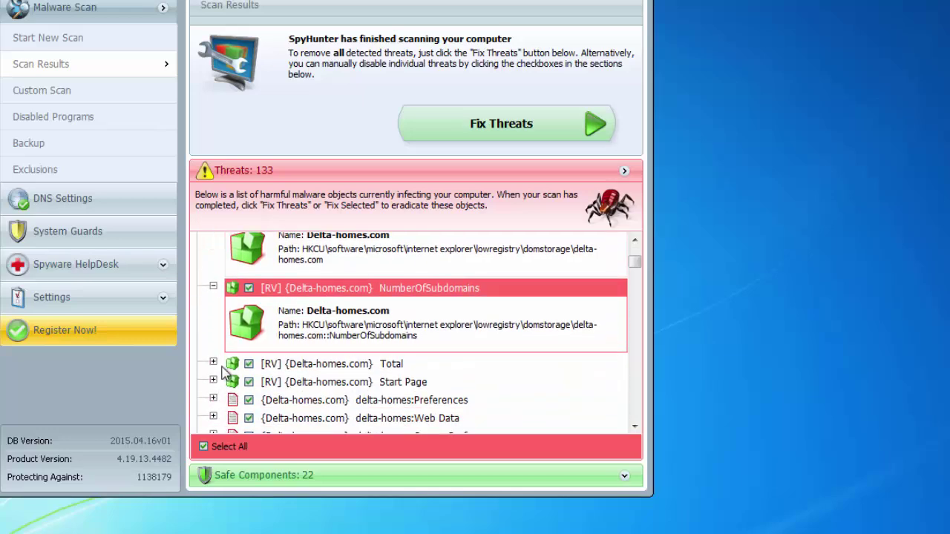
pyautogui.click(213, 364)
pyautogui.scroll(-1, 223, 381)
pyautogui.scroll(-1, 225, 384)
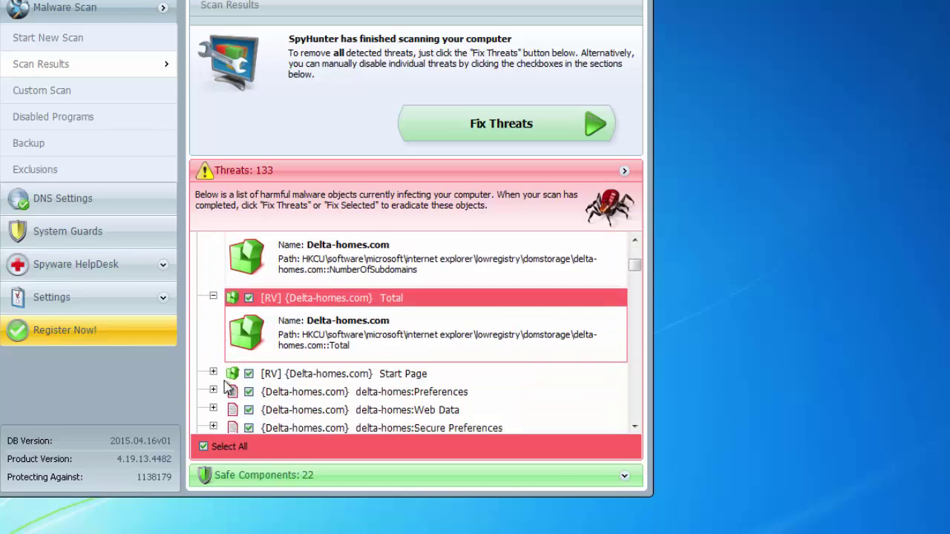
pyautogui.click(213, 374)
pyautogui.scroll(-1, 356, 383)
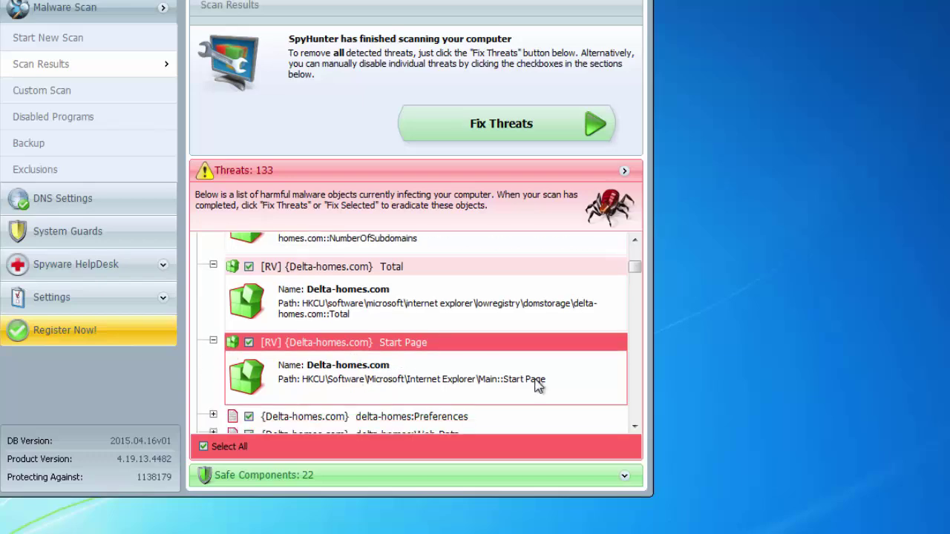
pyautogui.scroll(3, 536, 381)
pyautogui.scroll(1, 538, 385)
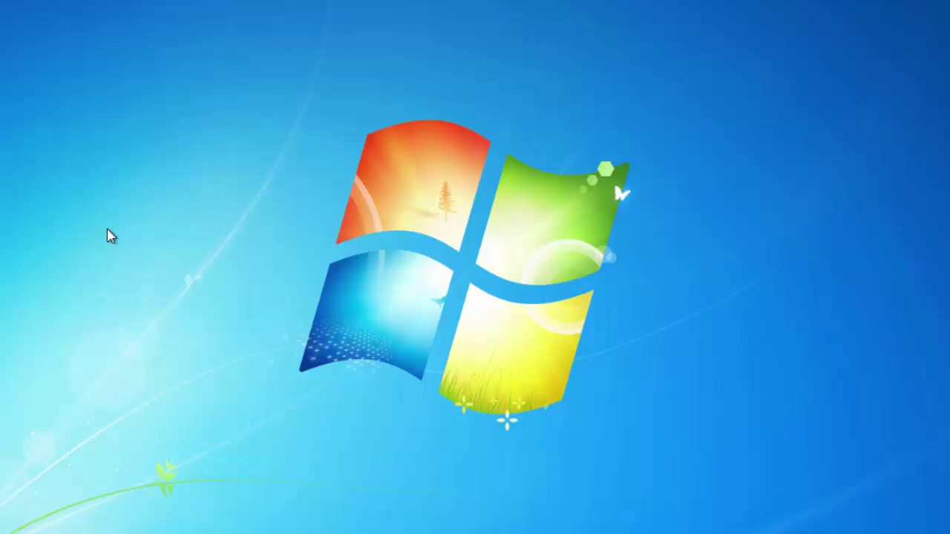
pyautogui.rightClick(91, 216)
pyautogui.click(162, 273)
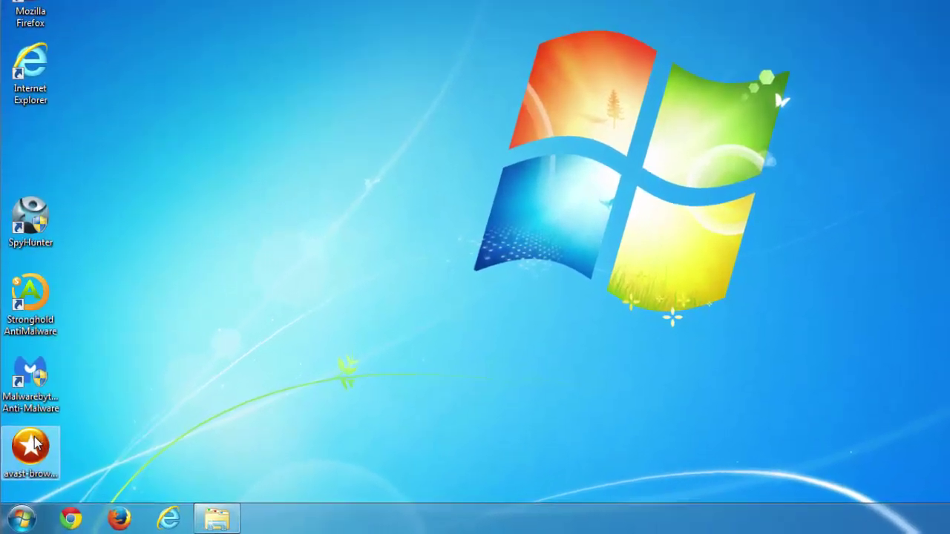
# Run the avast-browser-cleanup tool from the desktop as administrator and allow it to make changes.
pyautogui.rightClick(30, 451)
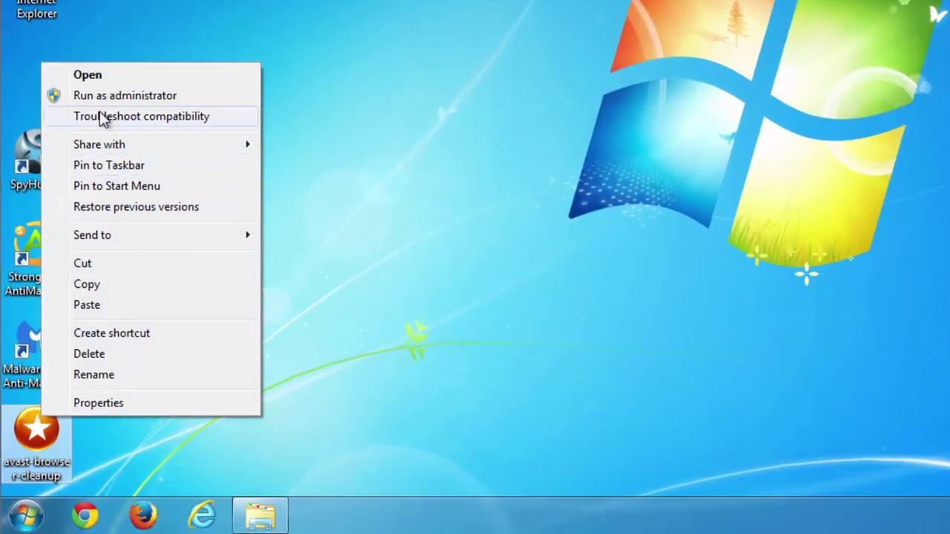
pyautogui.click(153, 97)
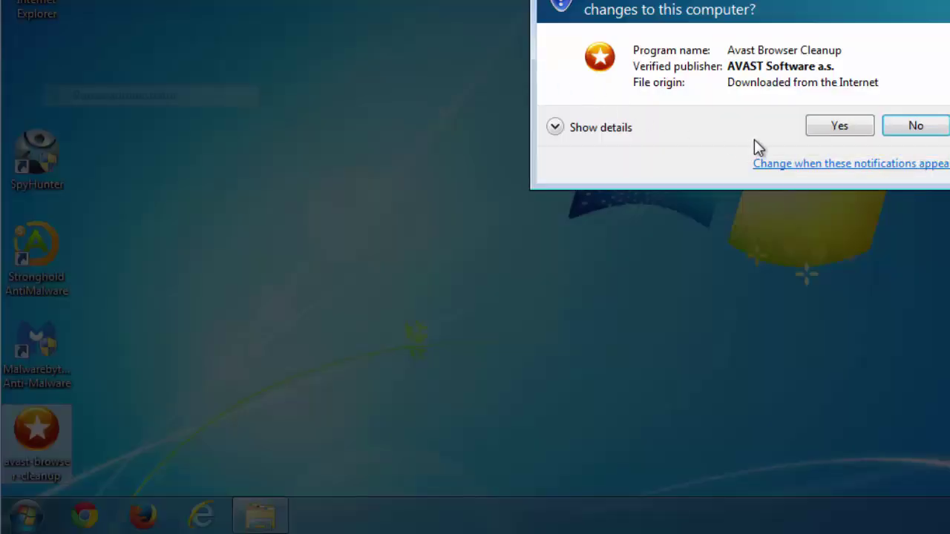
pyautogui.click(820, 132)
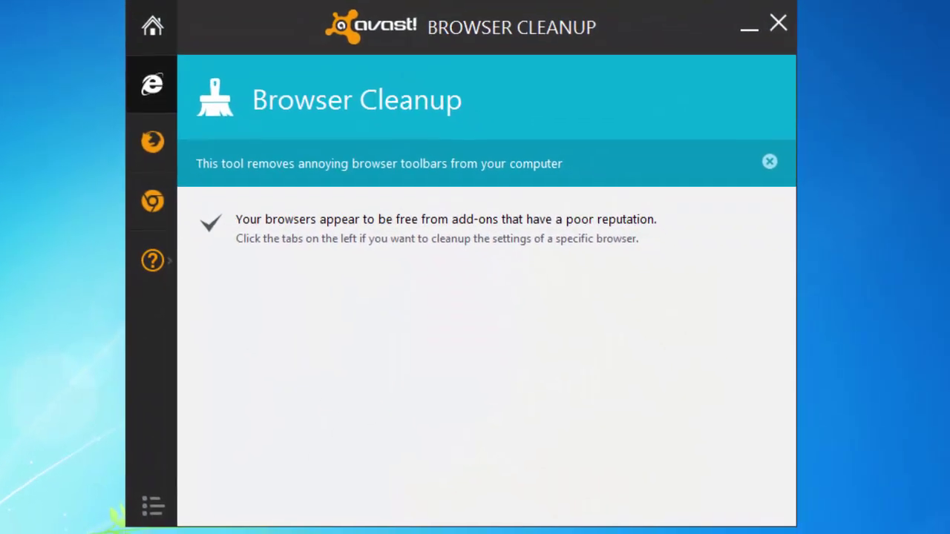
# Reset Internet Explorer's settings in Avast Browser Cleanup, choosing Bing as the new search provider and homepage.
pyautogui.click(170, 114)
pyautogui.click(703, 97)
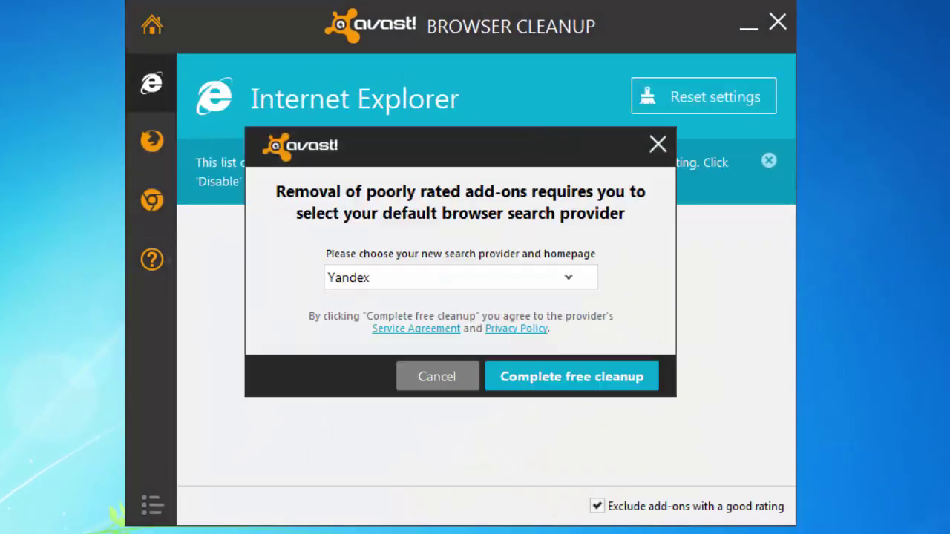
pyautogui.click(568, 278)
pyautogui.click(460, 340)
pyautogui.click(571, 376)
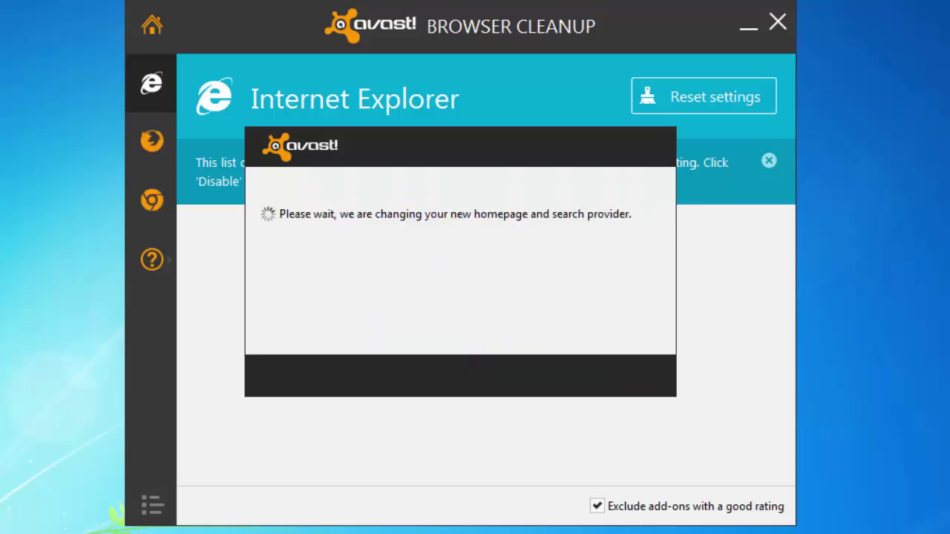
pyautogui.click(613, 376)
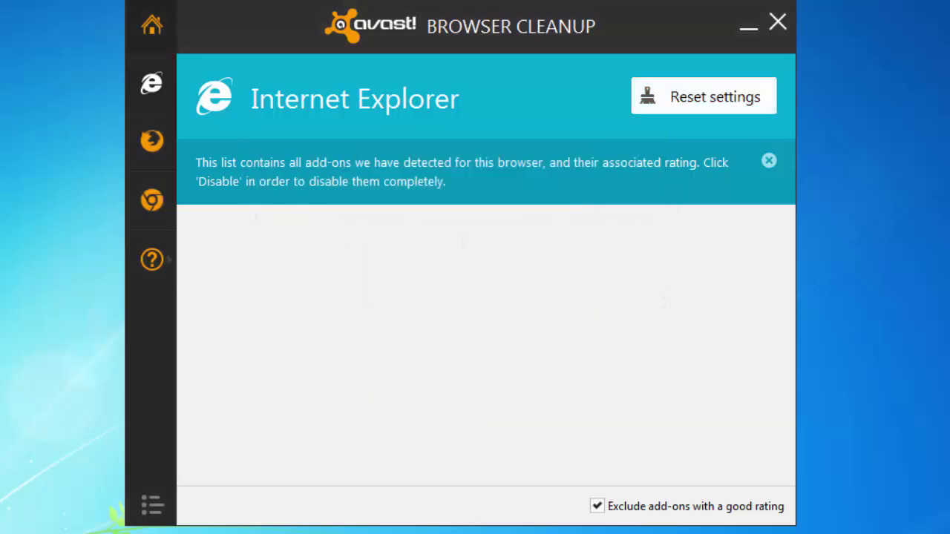
# Reset Mozilla Firefox's settings in Avast Browser Cleanup, choosing a new search provider and homepage instead of Yandex.
pyautogui.click(152, 141)
pyautogui.click(703, 97)
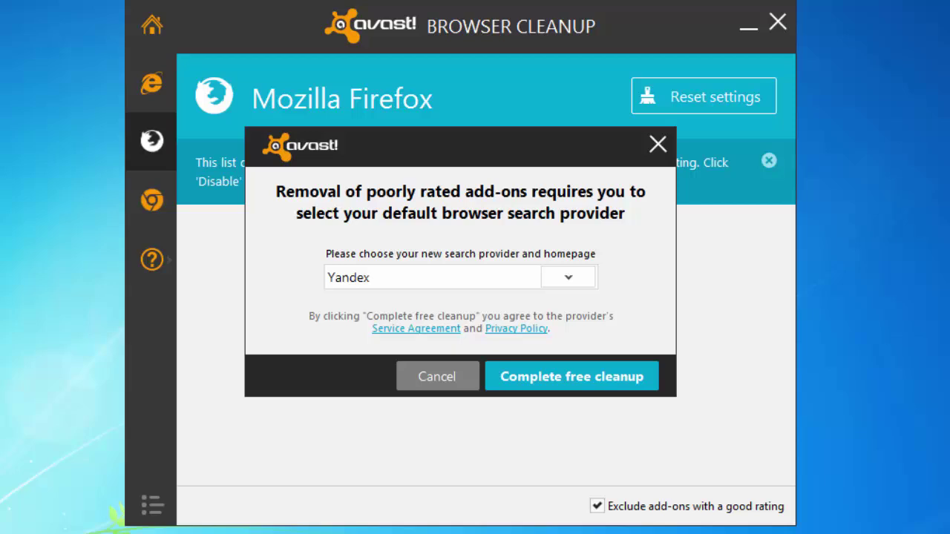
pyautogui.click(569, 277)
pyautogui.press('Down')
pyautogui.press('Down')
pyautogui.press('Return')
pyautogui.press('Return')
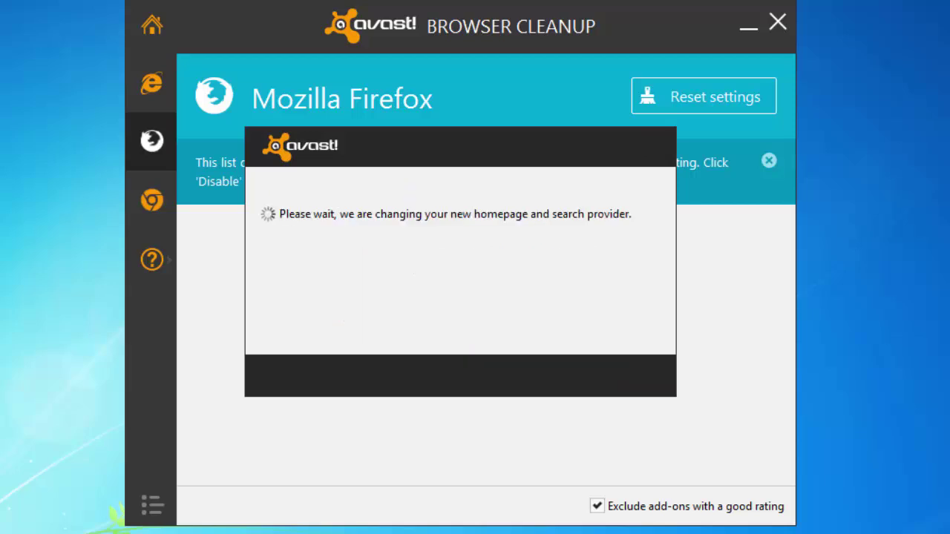
pyautogui.click(613, 376)
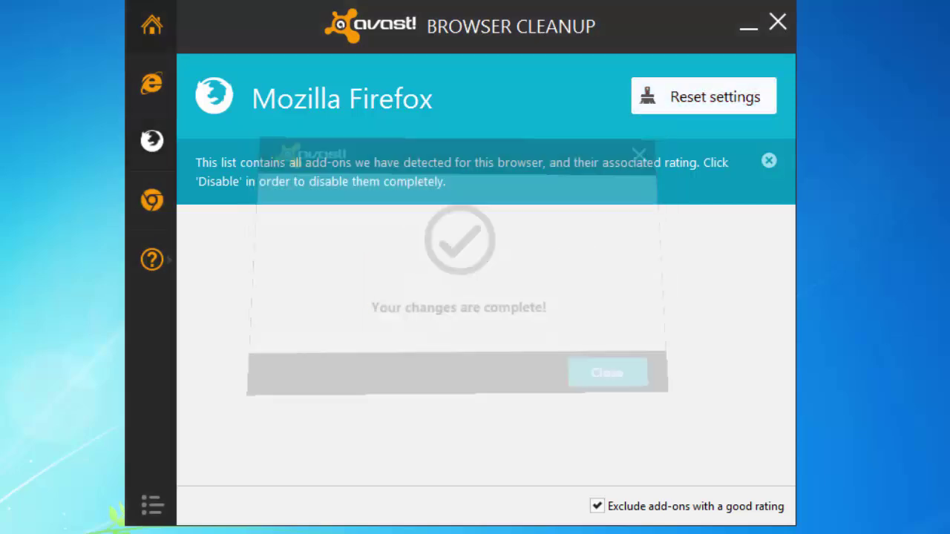
# Reset Google Chrome's settings in Avast Browser Cleanup, choosing a new search provider and homepage instead of Yandex.
pyautogui.click(152, 201)
pyautogui.click(703, 96)
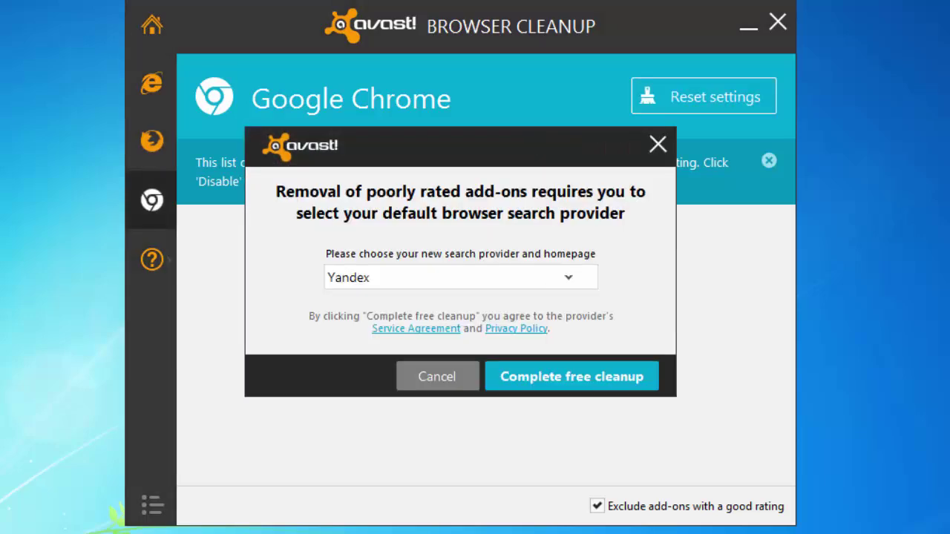
pyautogui.click(568, 277)
pyautogui.click(460, 340)
pyautogui.click(572, 375)
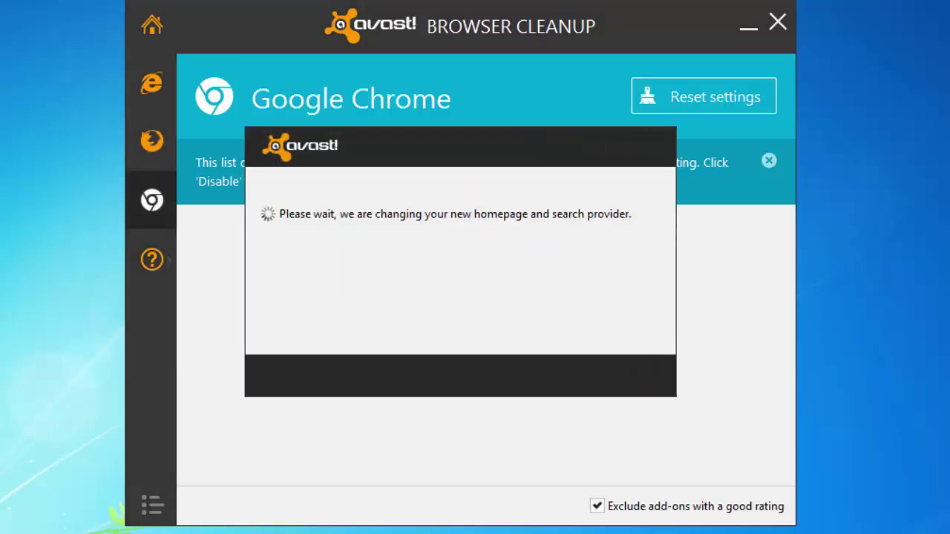
pyautogui.click(613, 376)
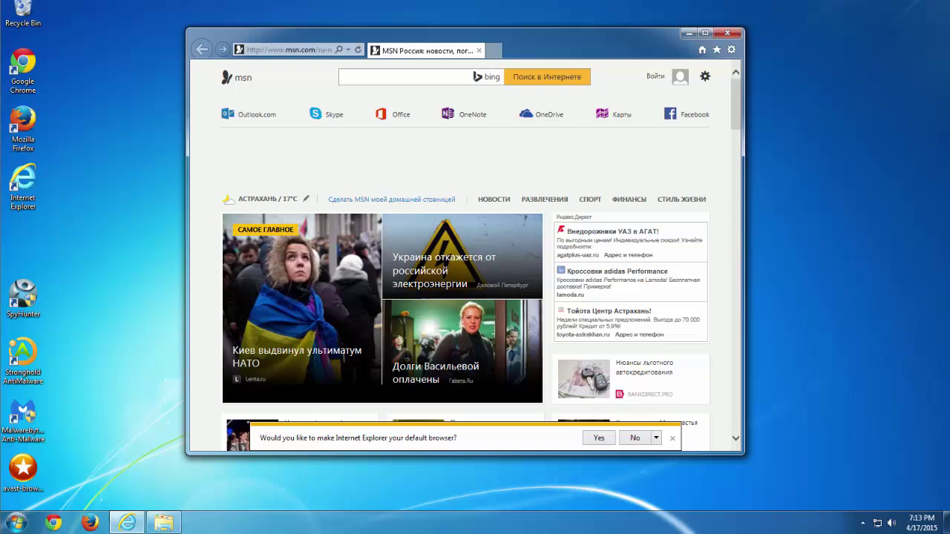
# Try the new tab, default and current page choices for Internet Explorer's home page, and close Internet Options without saving.
pyautogui.click(672, 439)
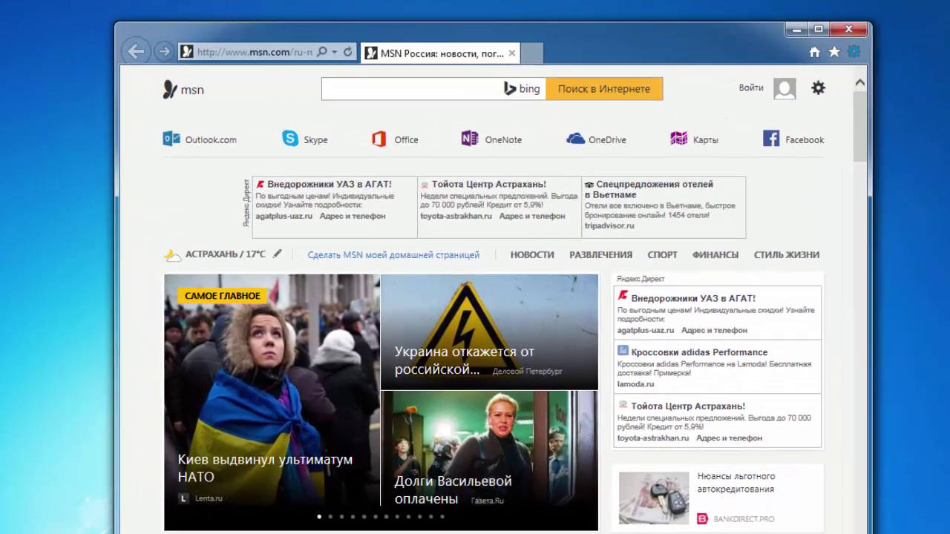
pyautogui.click(731, 49)
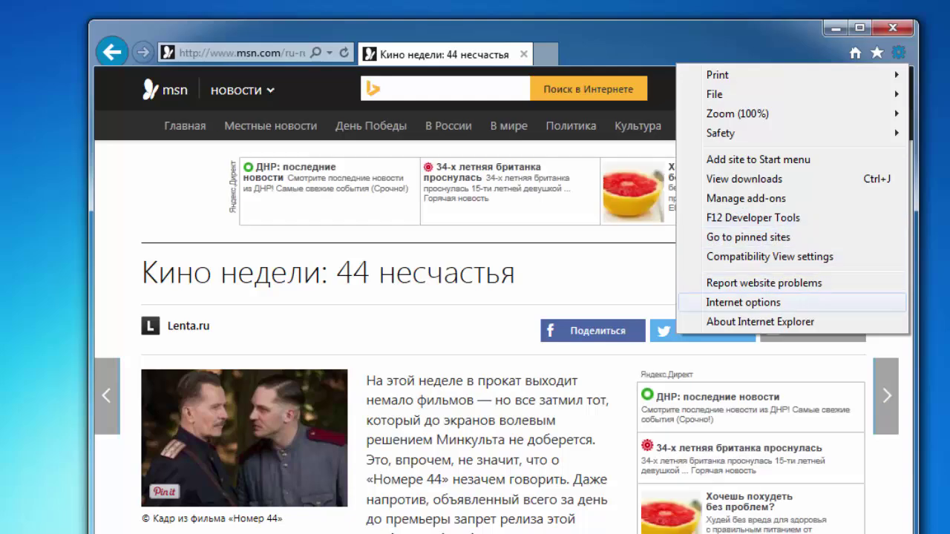
pyautogui.click(742, 302)
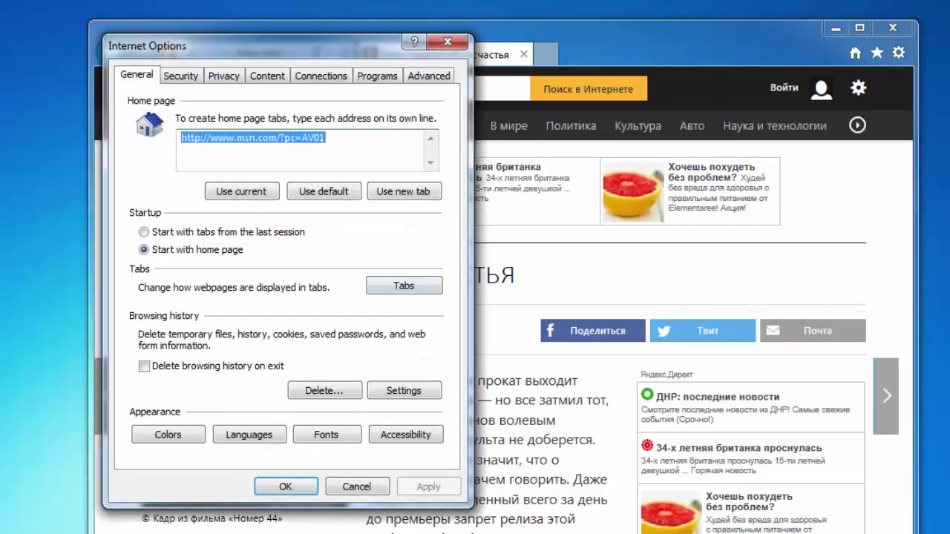
pyautogui.moveTo(310, 52); pyautogui.dragTo(427, 118)
pyautogui.click(520, 256)
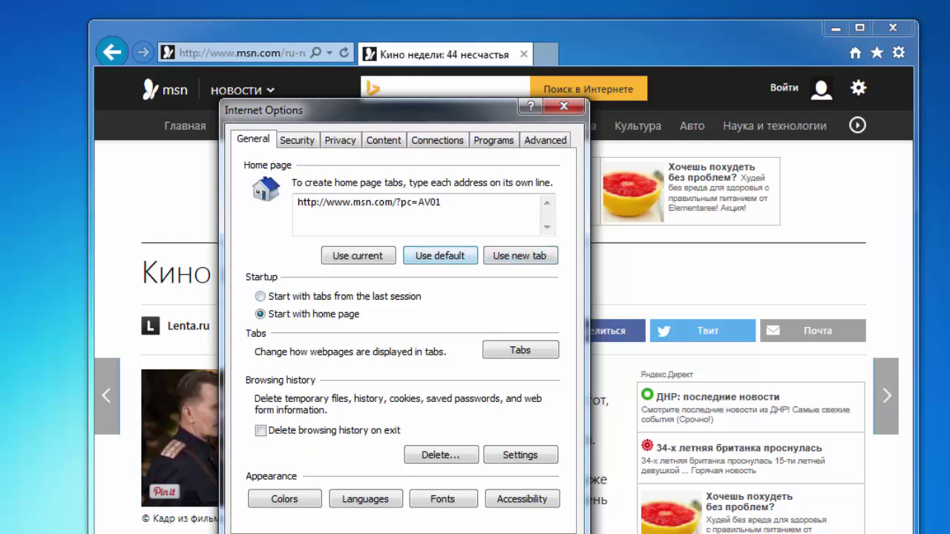
pyautogui.click(440, 255)
pyautogui.click(358, 255)
pyautogui.click(519, 255)
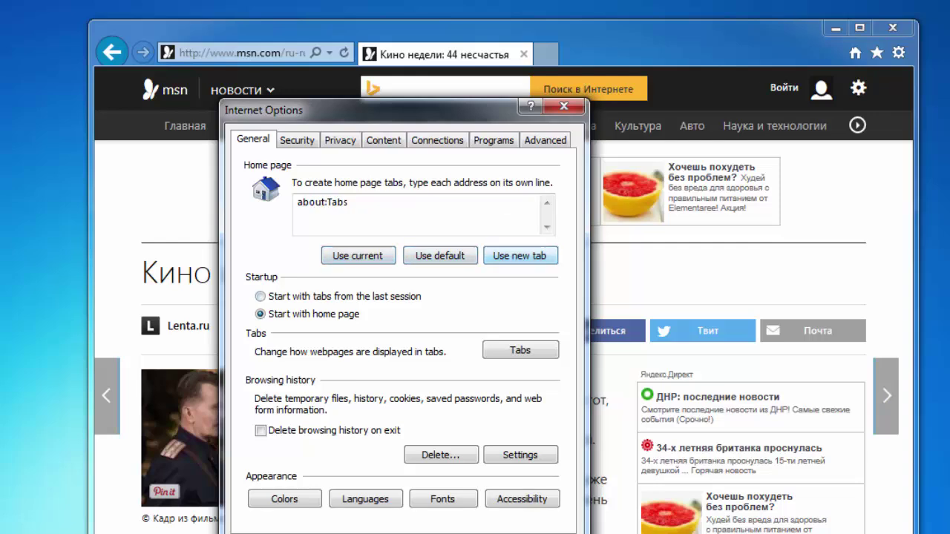
pyautogui.doubleClick(323, 202)
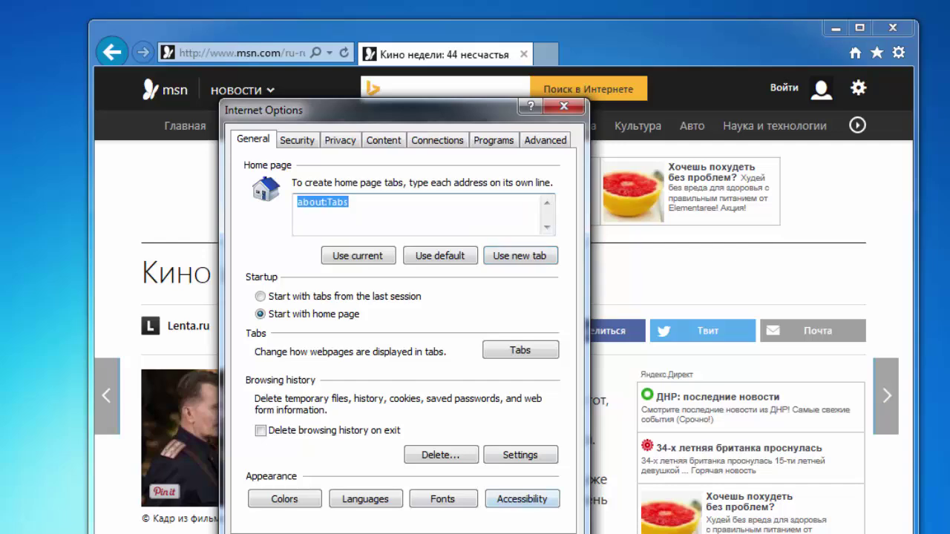
pyautogui.click(564, 106)
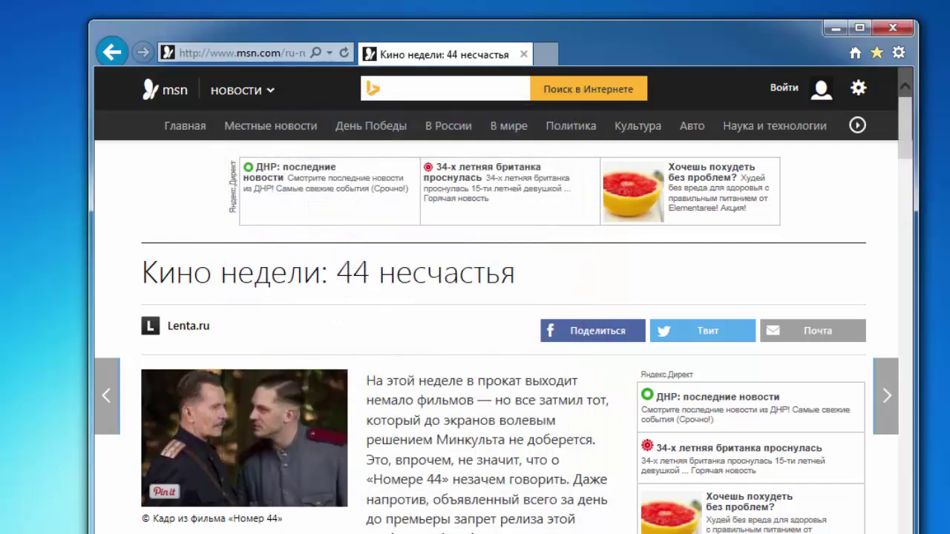
# Remove the Microsoft (Bing) search provider from Internet Explorer's add-ons and close the browser.
pyautogui.click(898, 52)
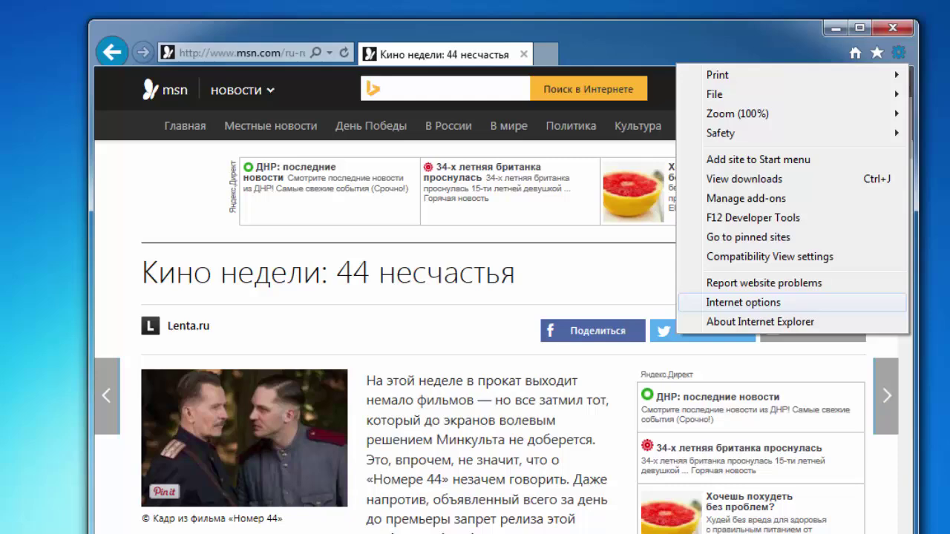
pyautogui.click(749, 199)
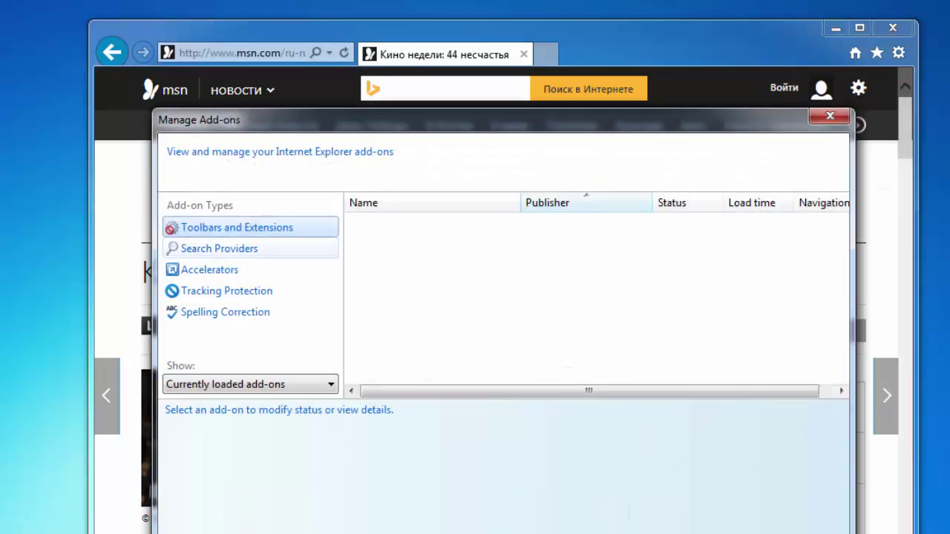
pyautogui.click(220, 249)
pyautogui.click(401, 239)
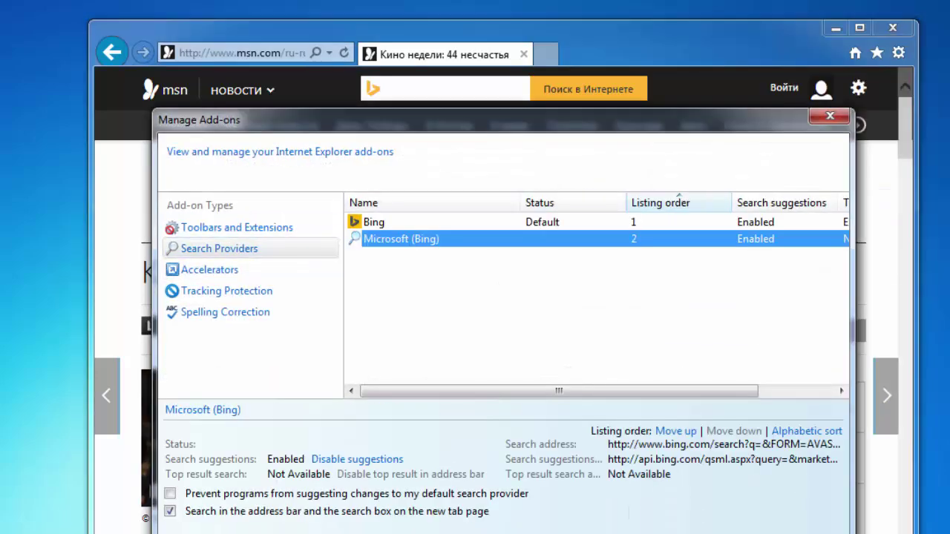
pyautogui.press('Delete')
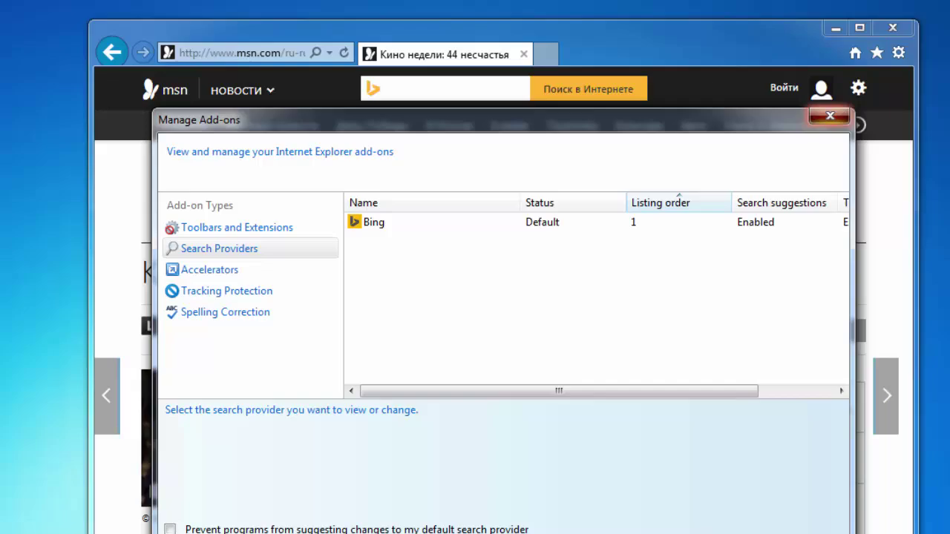
pyautogui.click(829, 115)
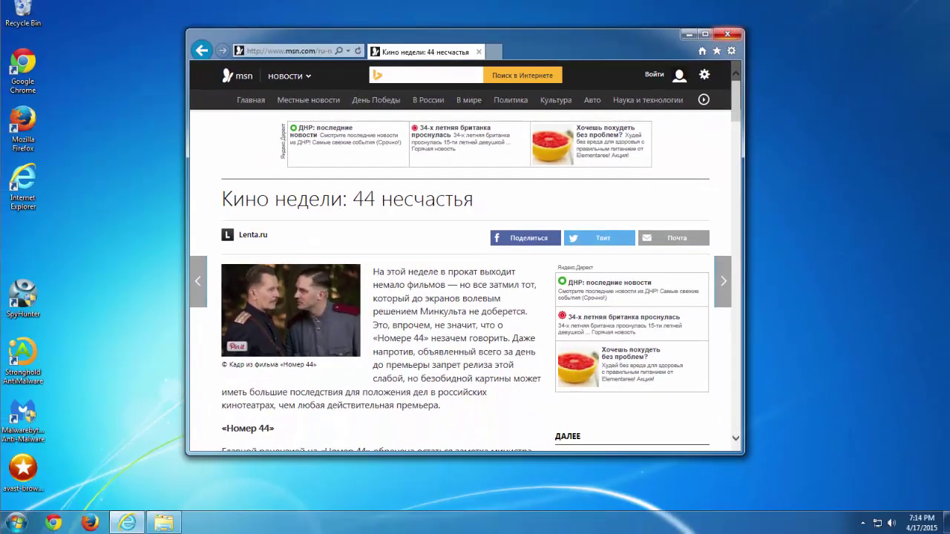
pyautogui.click(727, 34)
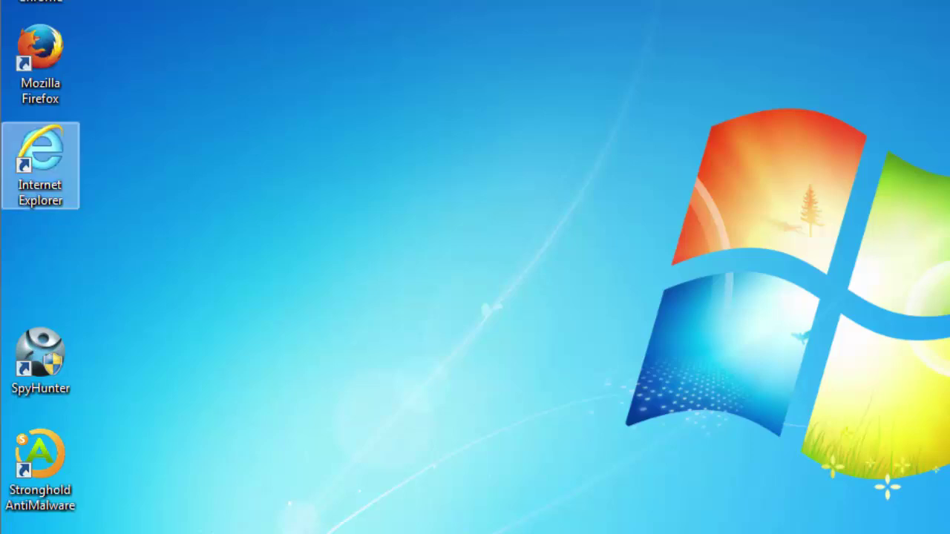
# Open the properties of the Internet Explorer desktop shortcut and highlight the end of its target path.
pyautogui.rightClick(34, 160)
pyautogui.click(96, 512)
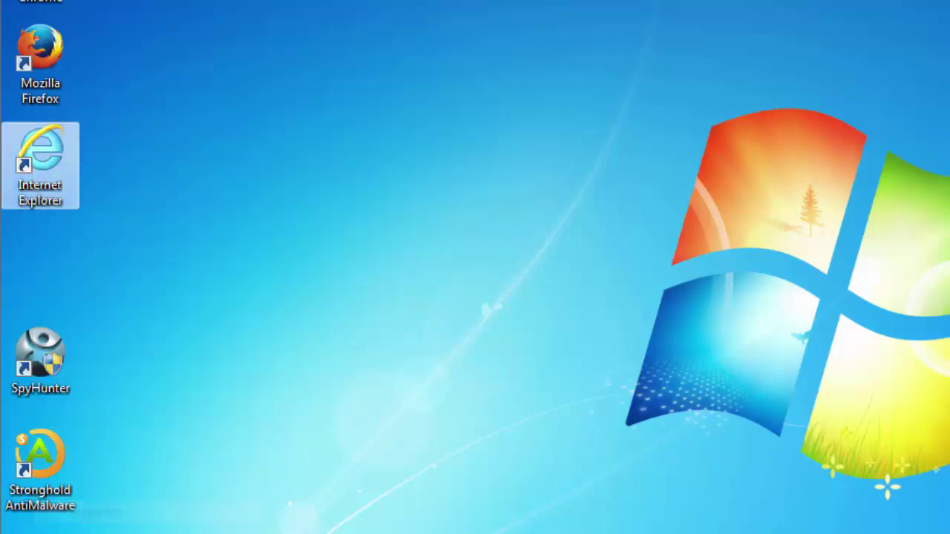
pyautogui.moveTo(308, 365); pyautogui.dragTo(389, 365)
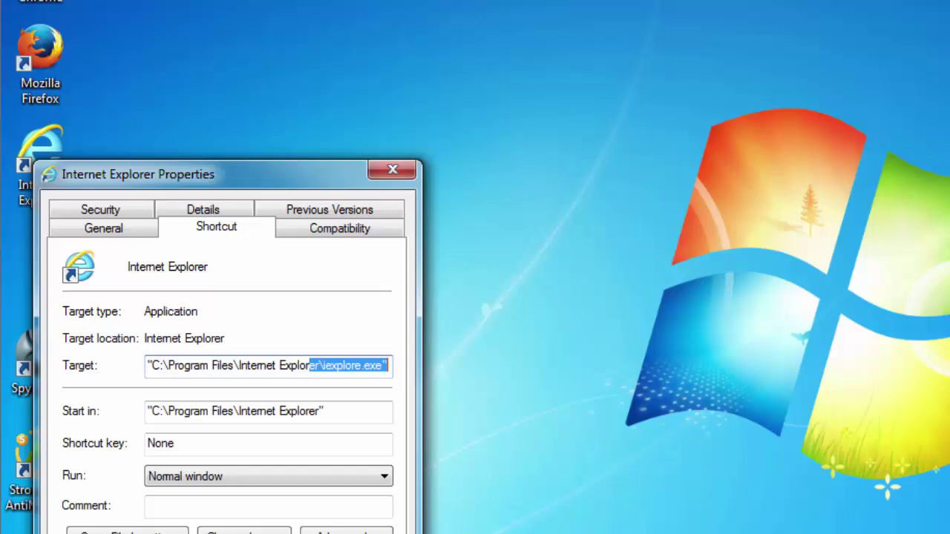
pyautogui.moveTo(268, 186); pyautogui.dragTo(581, 152)
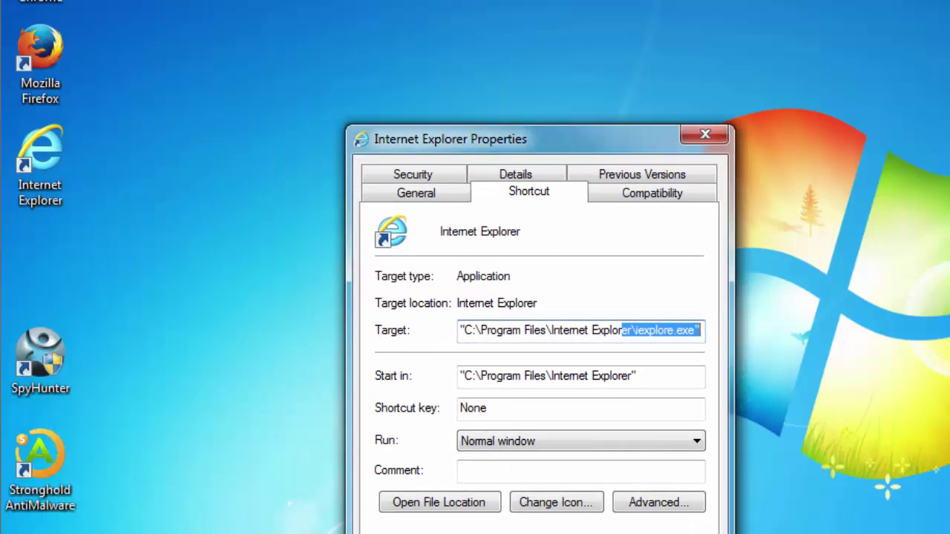
pyautogui.click(699, 331)
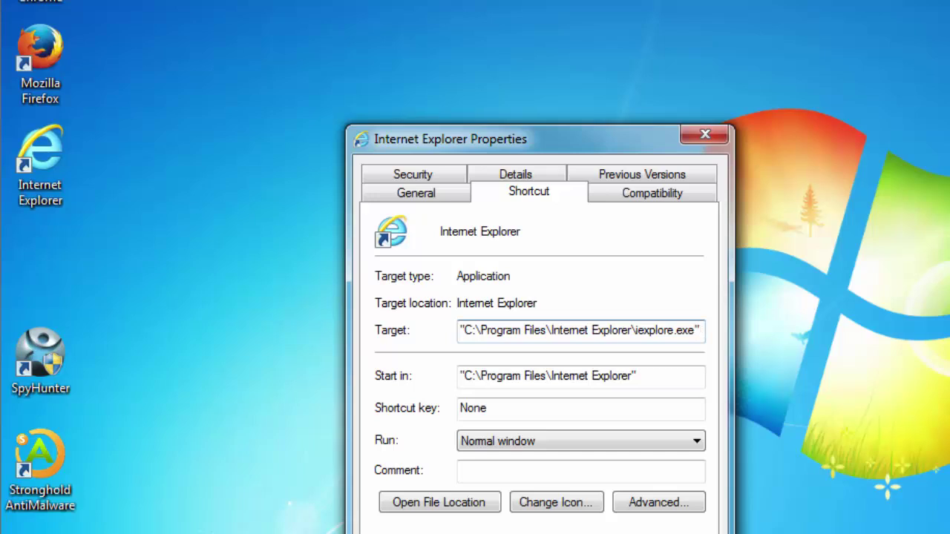
pyautogui.write('http')
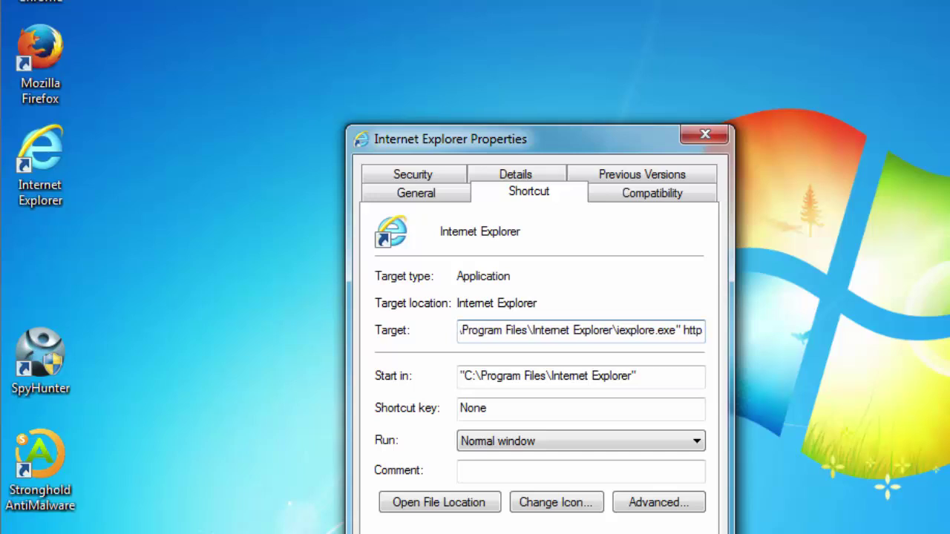
pyautogui.write('://ww')
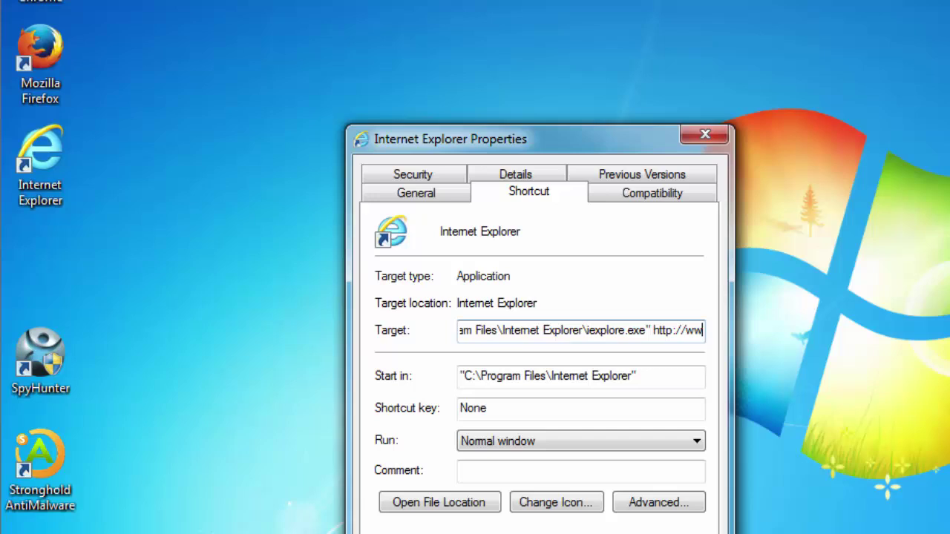
pyautogui.write('w.delta-')
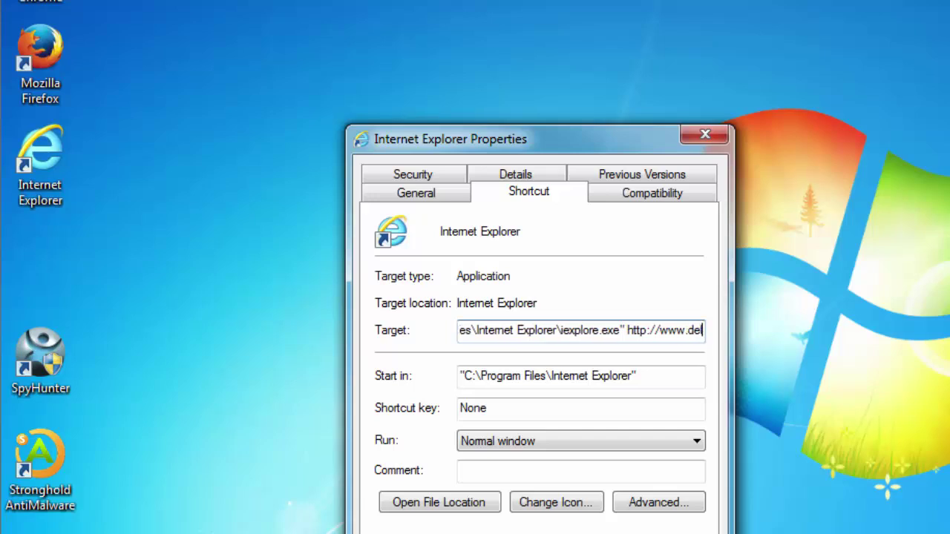
pyautogui.write('hom')
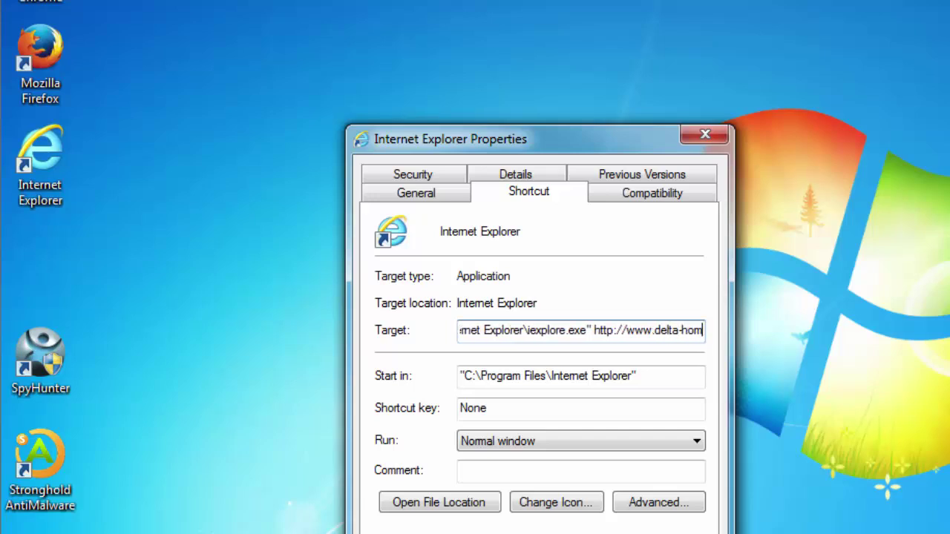
pyautogui.write('es.com')
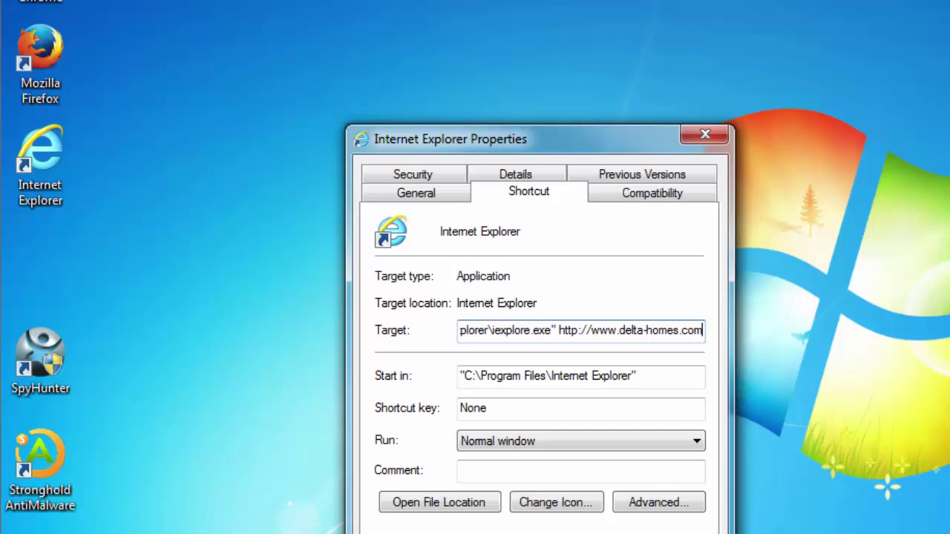
pyautogui.moveTo(558, 330); pyautogui.dragTo(703, 330)
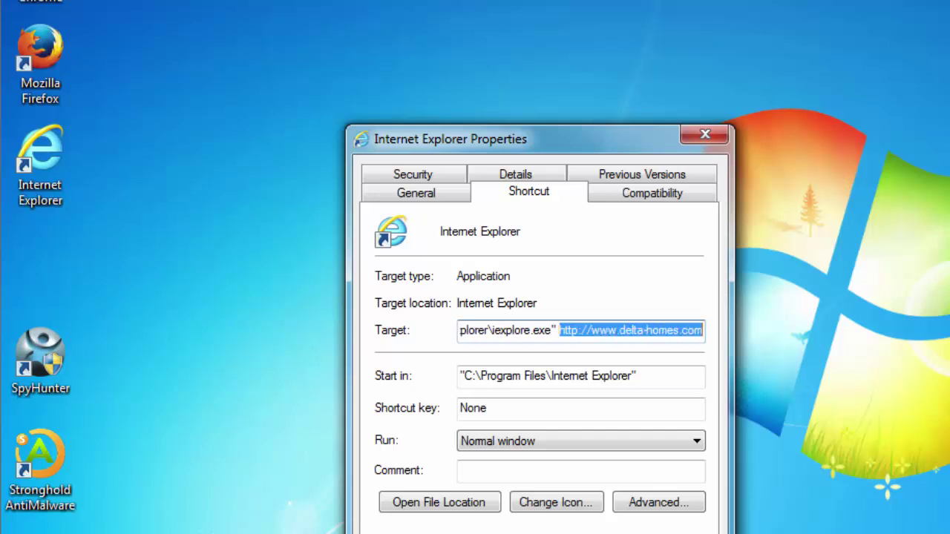
pyautogui.press('Delete')
pyautogui.hotkey('ctrl', 'a')
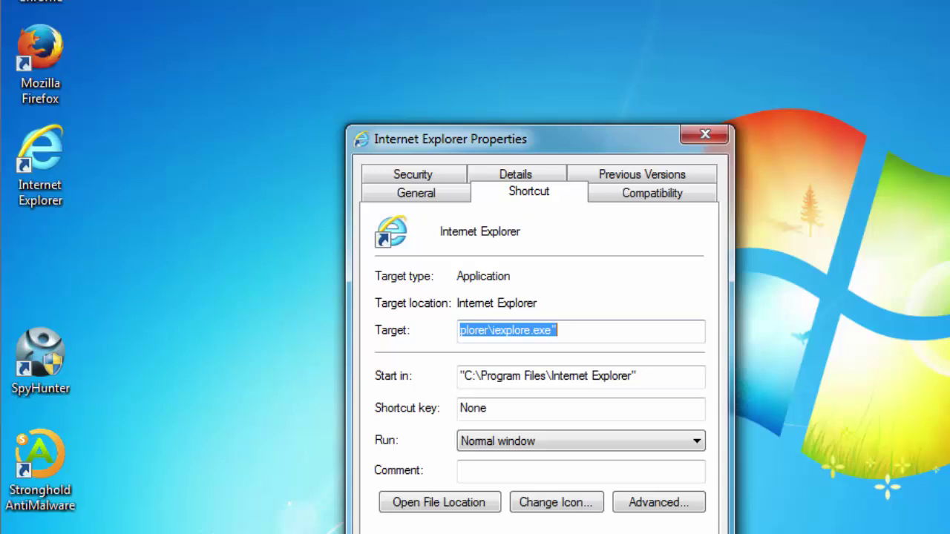
pyautogui.press('Return')
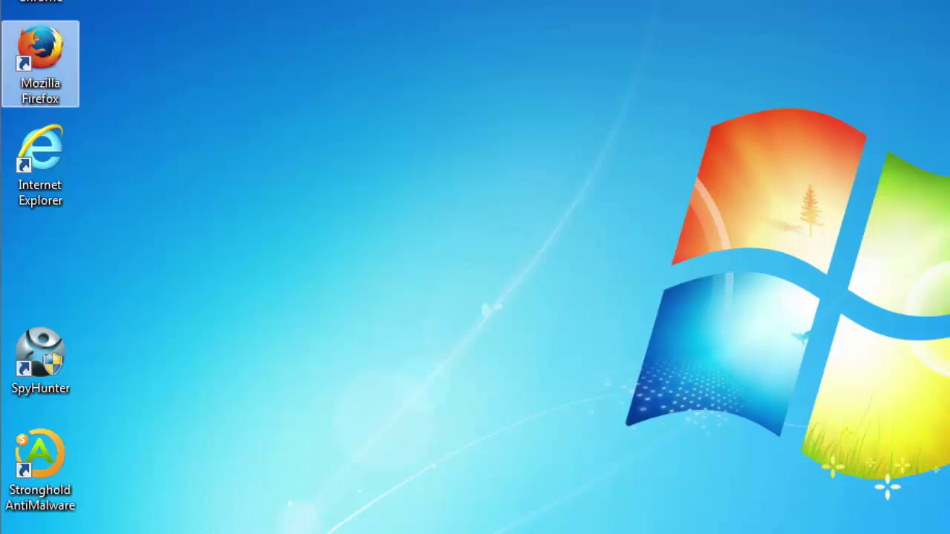
# Switch to Mozilla Firefox in a maximized window without making it the default browser.
pyautogui.doubleClick(40, 63)
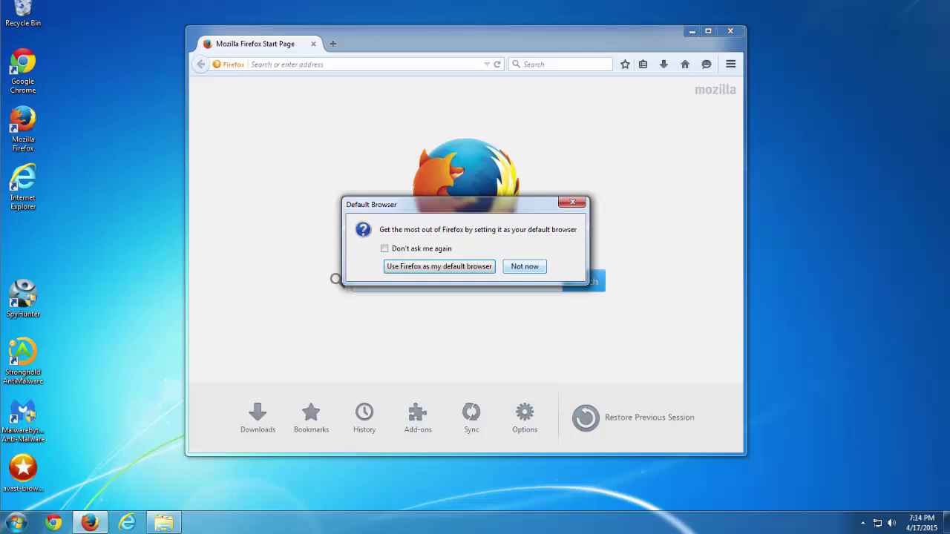
pyautogui.click(524, 267)
pyautogui.click(708, 31)
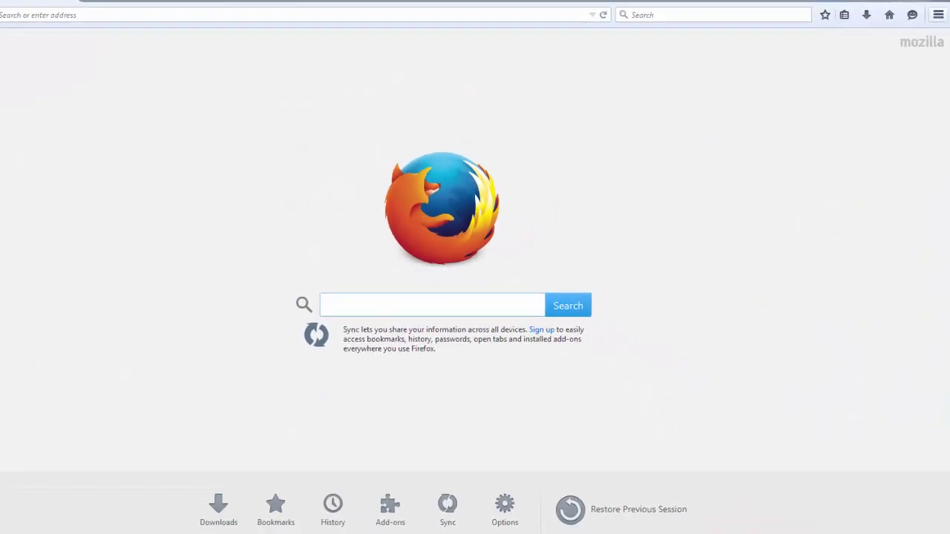
pyautogui.click(938, 14)
pyautogui.click(867, 187)
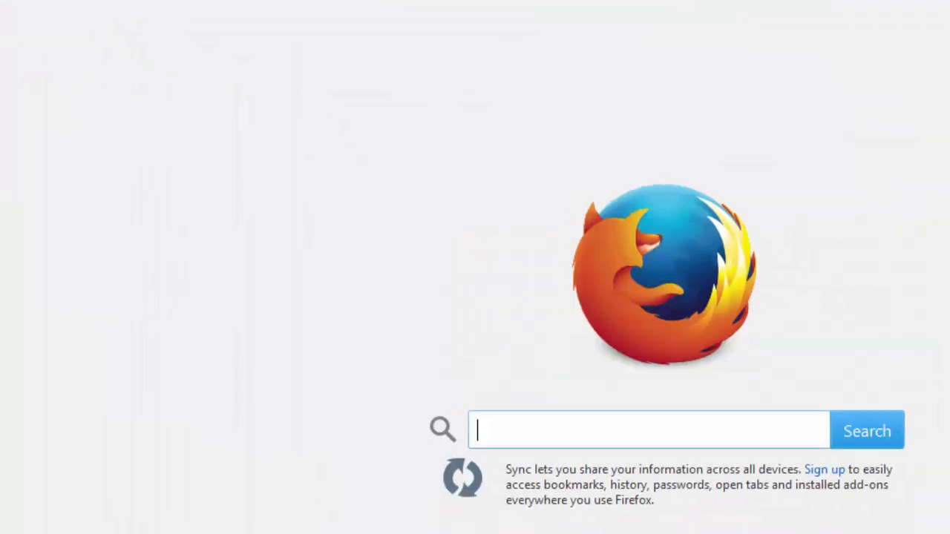
# Load Firefox's about:config page and proceed to its preference list.
pyautogui.click(171, 25)
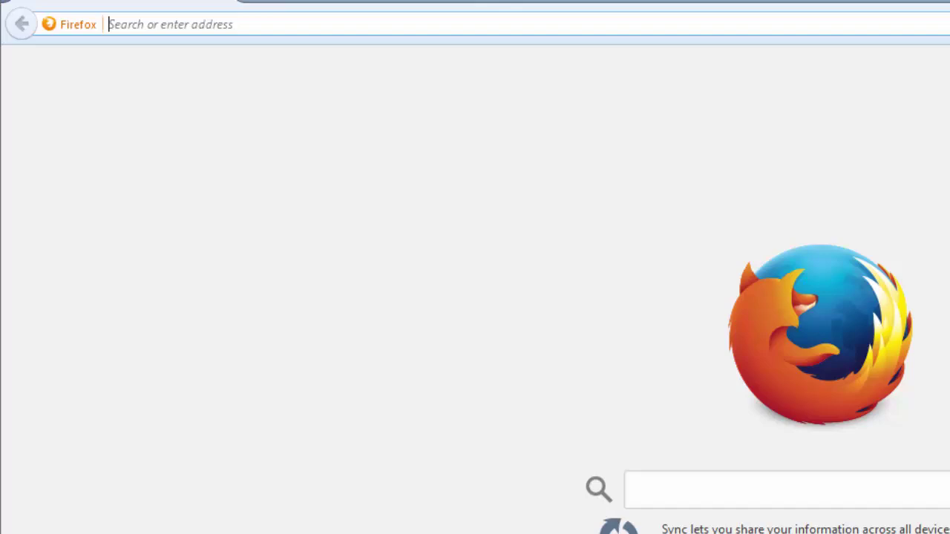
pyautogui.write('about')
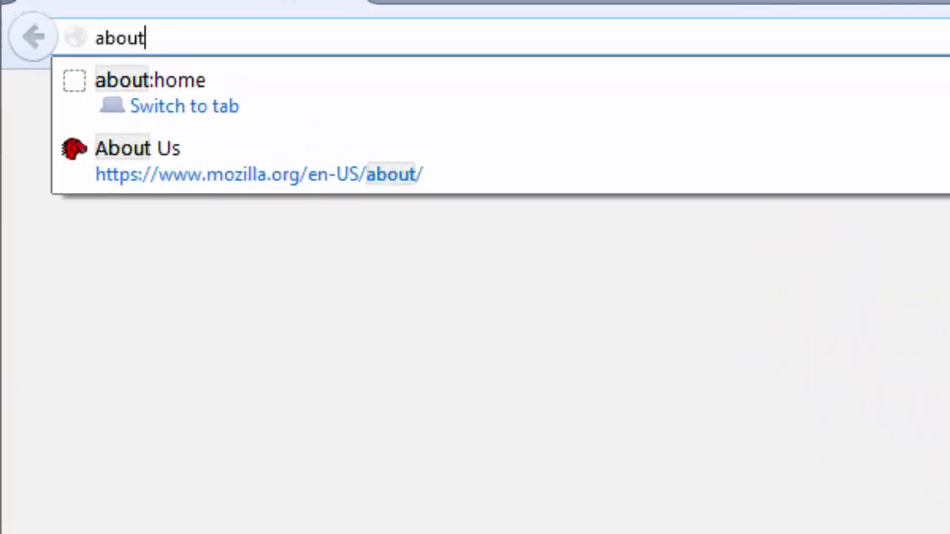
pyautogui.write(':config')
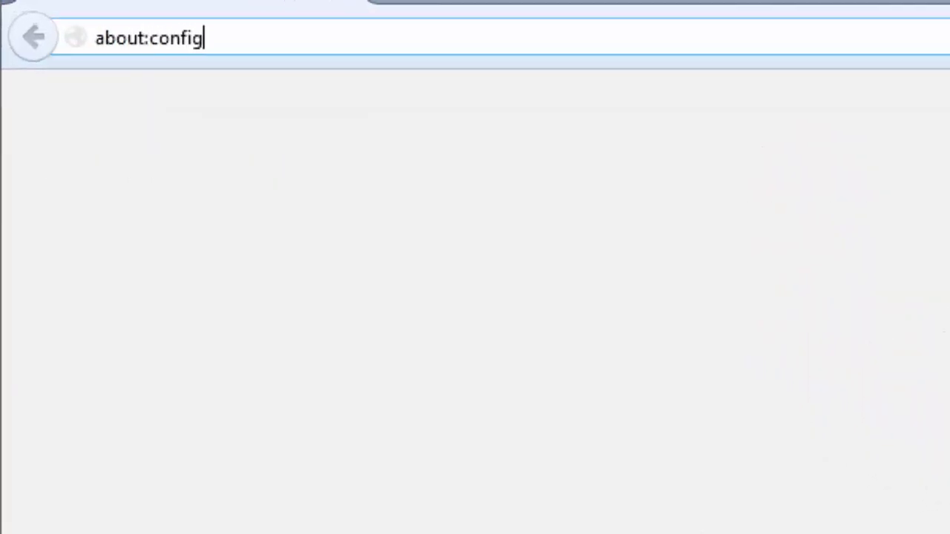
pyautogui.press('Return')
pyautogui.press('Return')
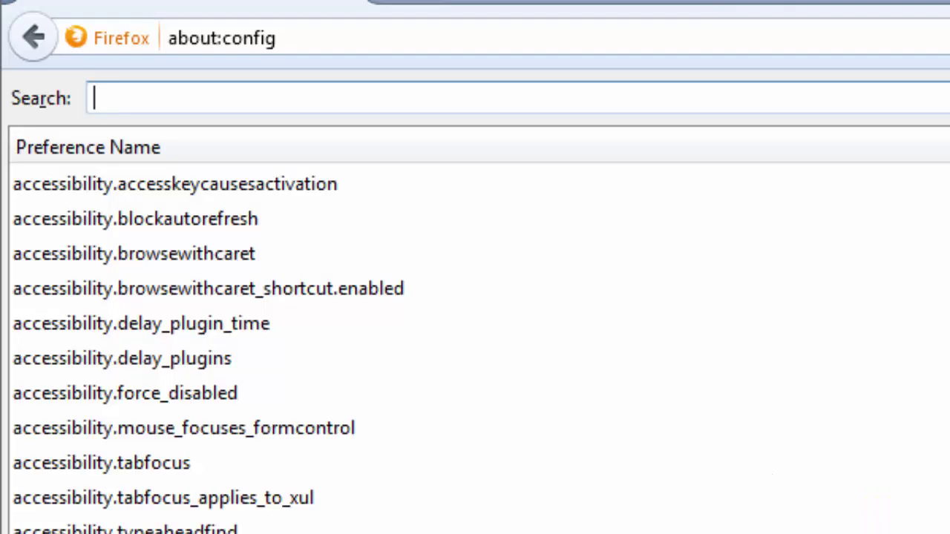
# Search the Firefox preferences for delta-homes.
pyautogui.write('delta')
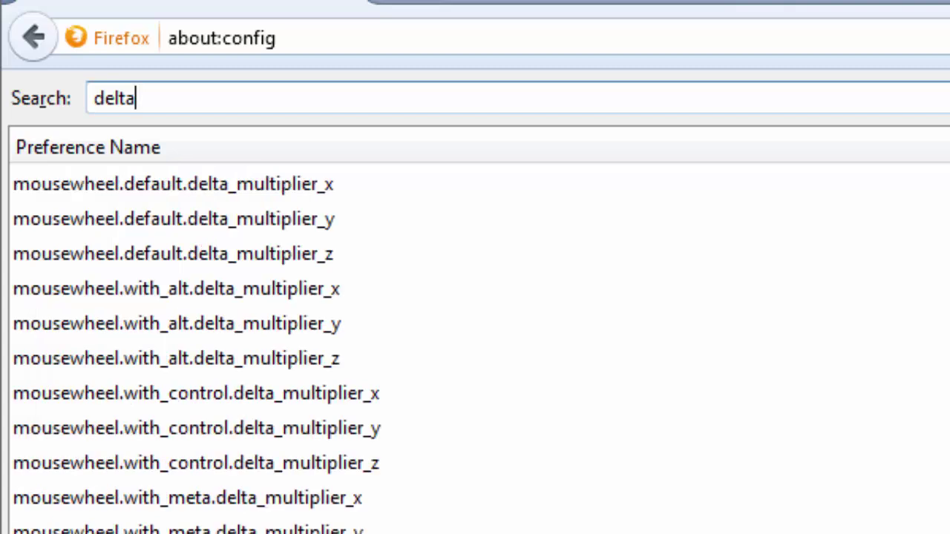
pyautogui.write('_')
pyautogui.press('BackSpace')
pyautogui.write('-homes')
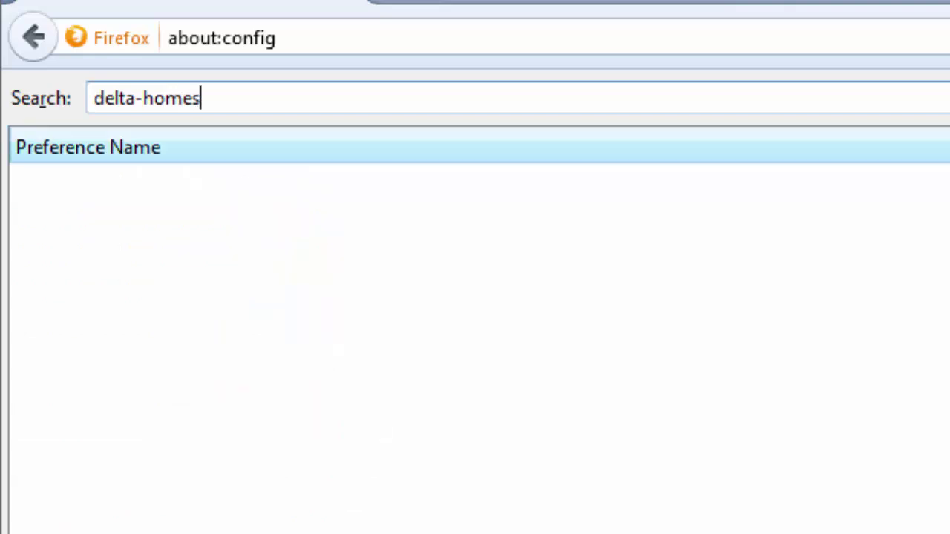
# Shorten the preference search to delta, check the reset option for mousewheel.default.delta_multiplier_x, and clear the search.
pyautogui.press('BackSpace')
pyautogui.press('BackSpace')
pyautogui.press('BackSpace')
pyautogui.press('BackSpace')
pyautogui.press('BackSpace')
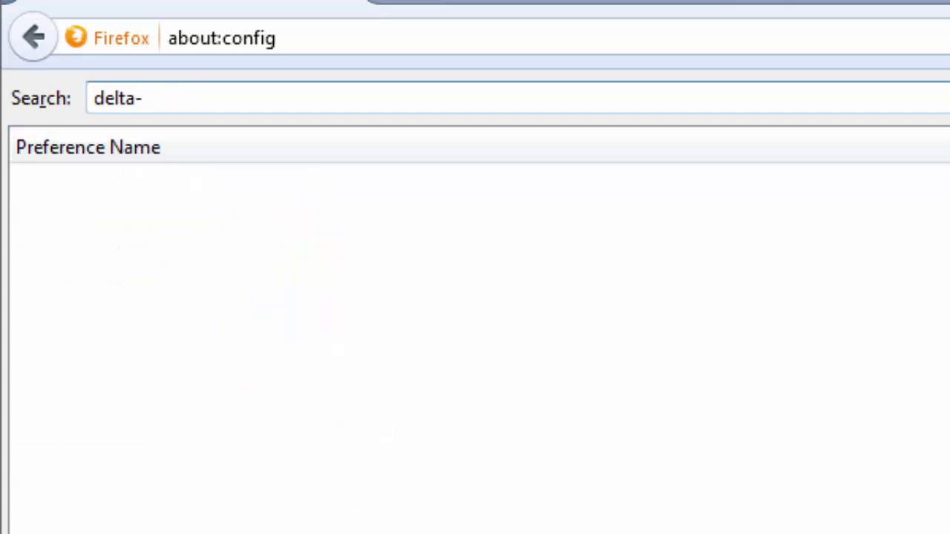
pyautogui.press('BackSpace')
pyautogui.rightClick(152, 185)
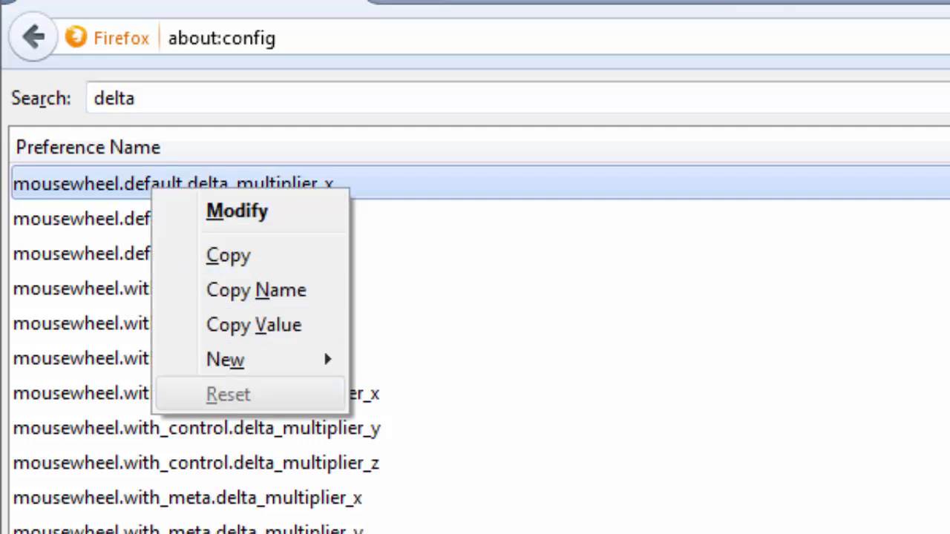
pyautogui.click(116, 98)
pyautogui.doubleClick(115, 99)
pyautogui.press('BackSpace')
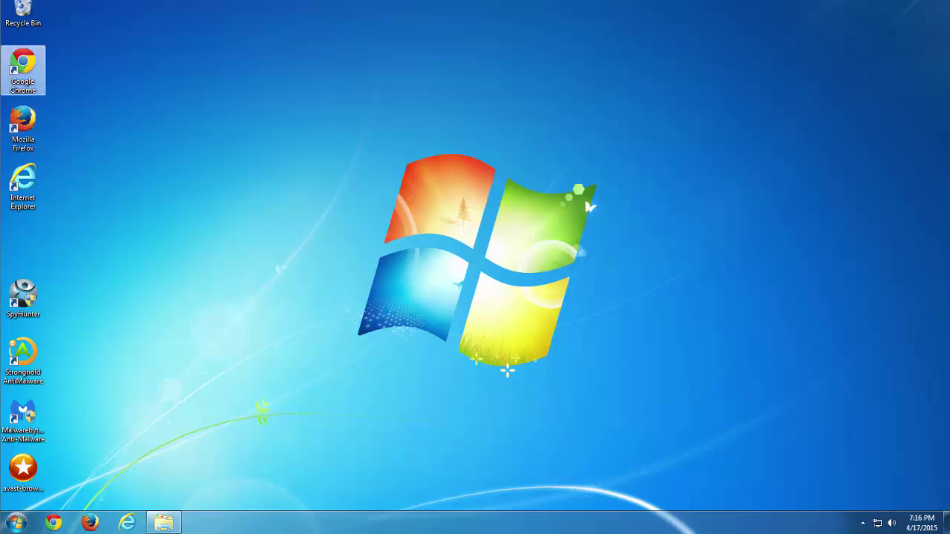
# Inspect the end of the target path in the Google Chrome desktop shortcut's properties, and close them.
pyautogui.rightClick(22, 70)
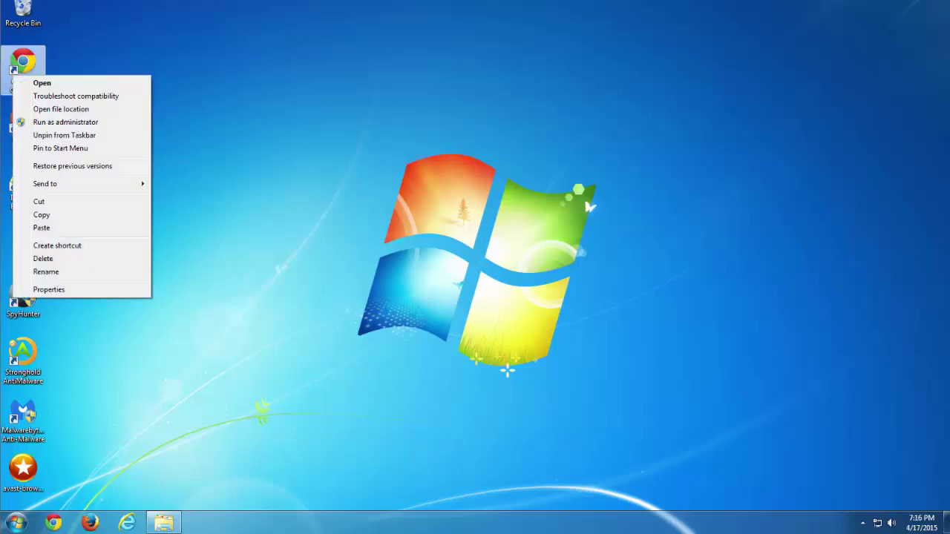
pyautogui.click(44, 290)
pyautogui.moveTo(216, 193); pyautogui.dragTo(199, 193)
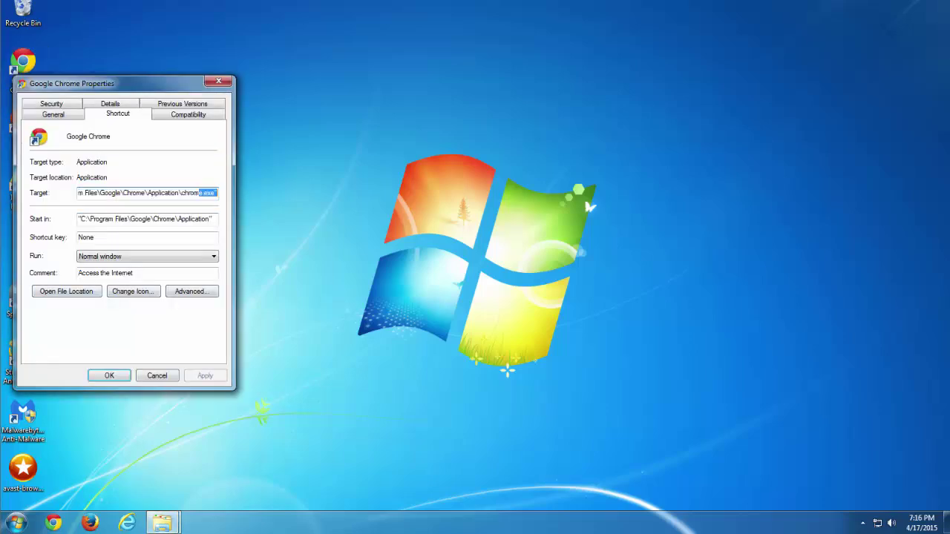
pyautogui.click(218, 81)
# Launch Google Chrome and open its Extensions page from the settings.
pyautogui.doubleClick(23, 66)
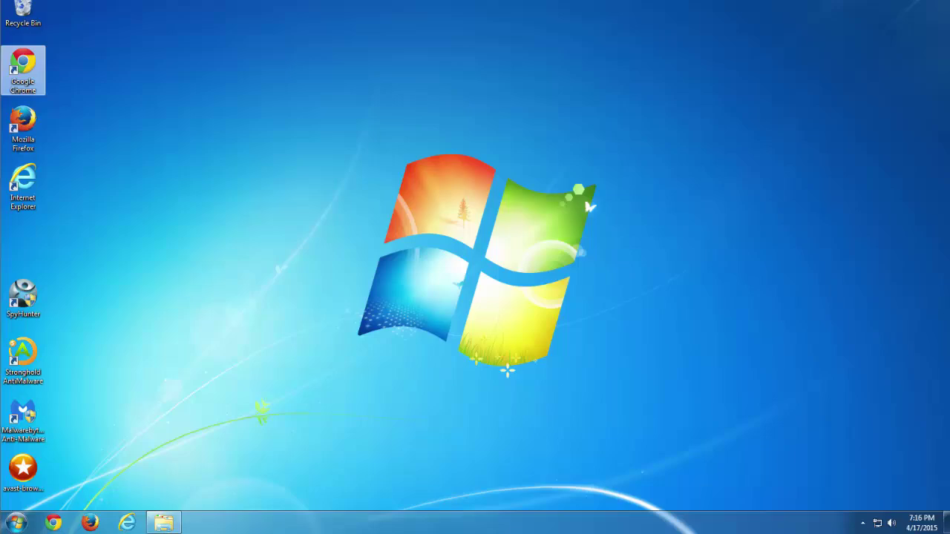
pyautogui.press('Return')
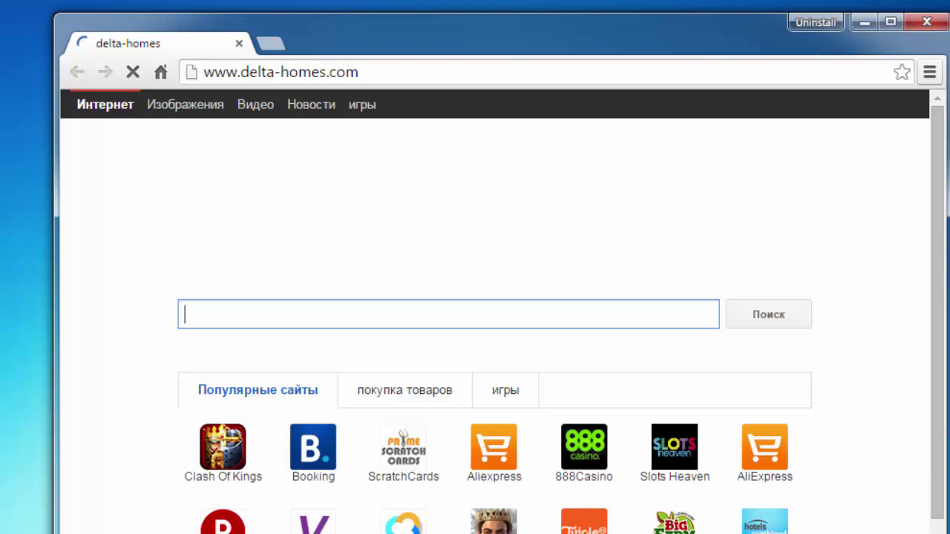
pyautogui.click(732, 64)
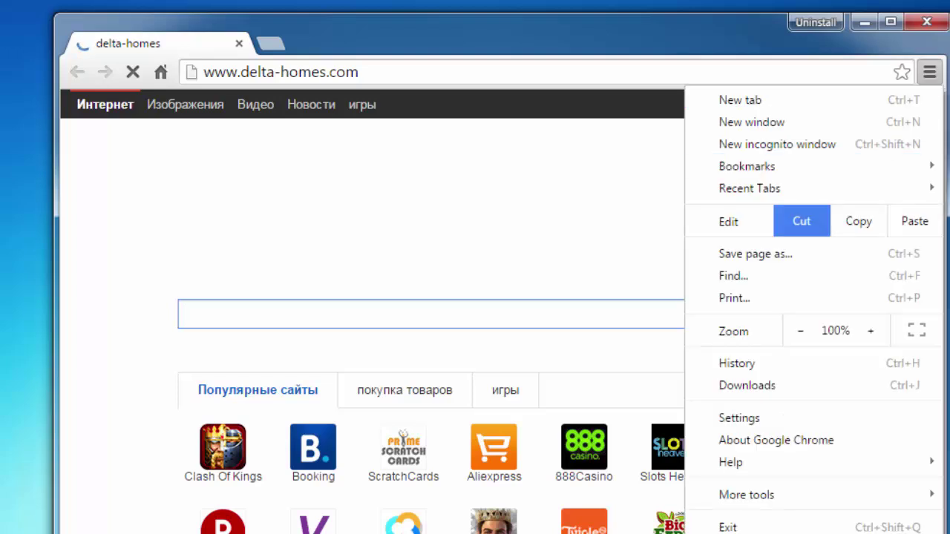
pyautogui.click(749, 419)
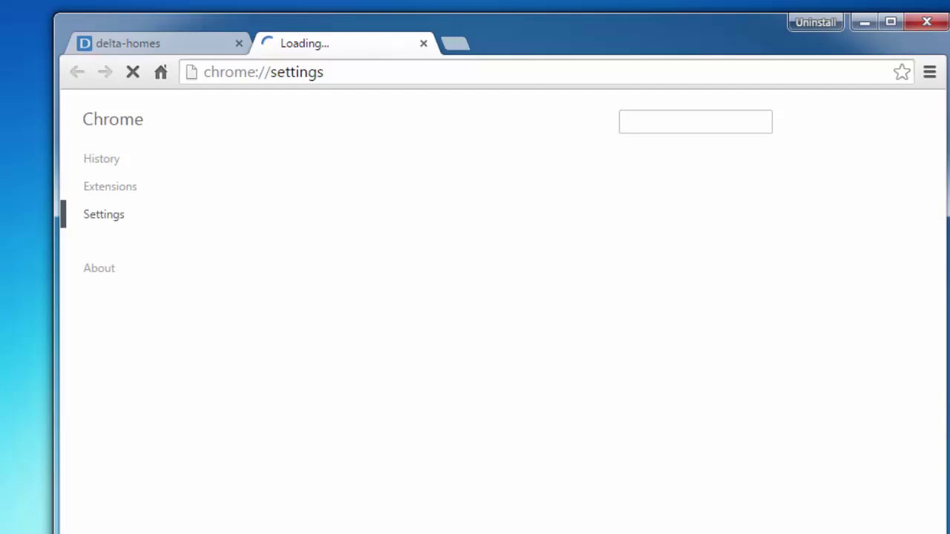
pyautogui.click(109, 186)
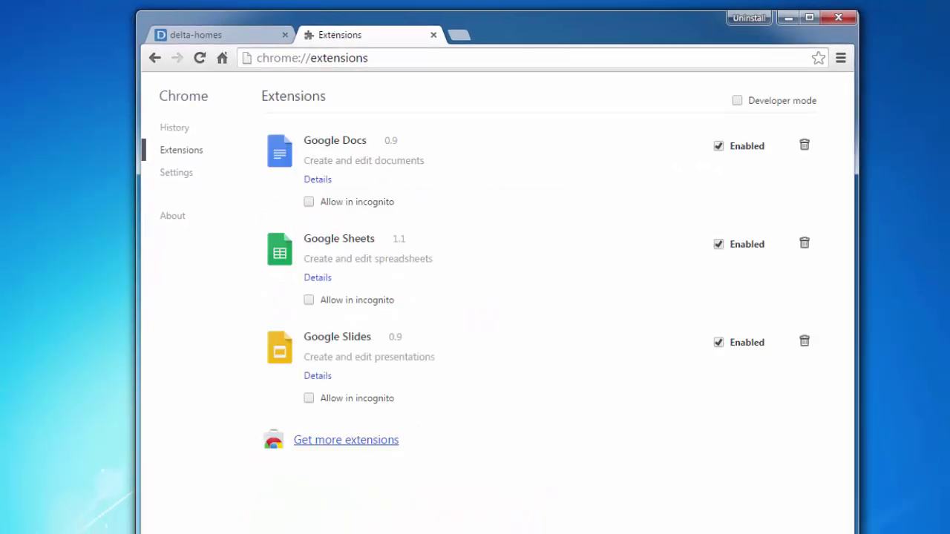
# Remove the delta-homes.com home page address in Chrome's settings and confirm the New Tab page as home page.
pyautogui.click(176, 173)
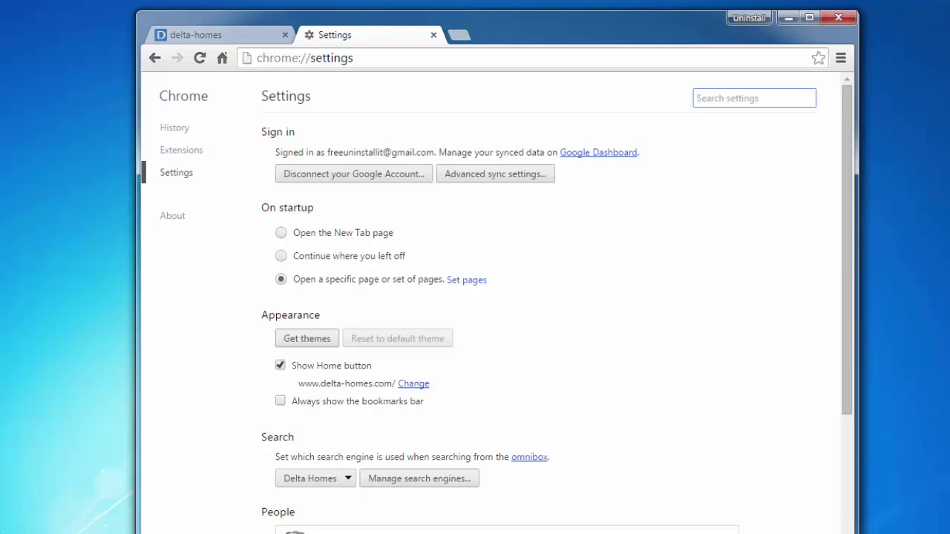
pyautogui.click(414, 384)
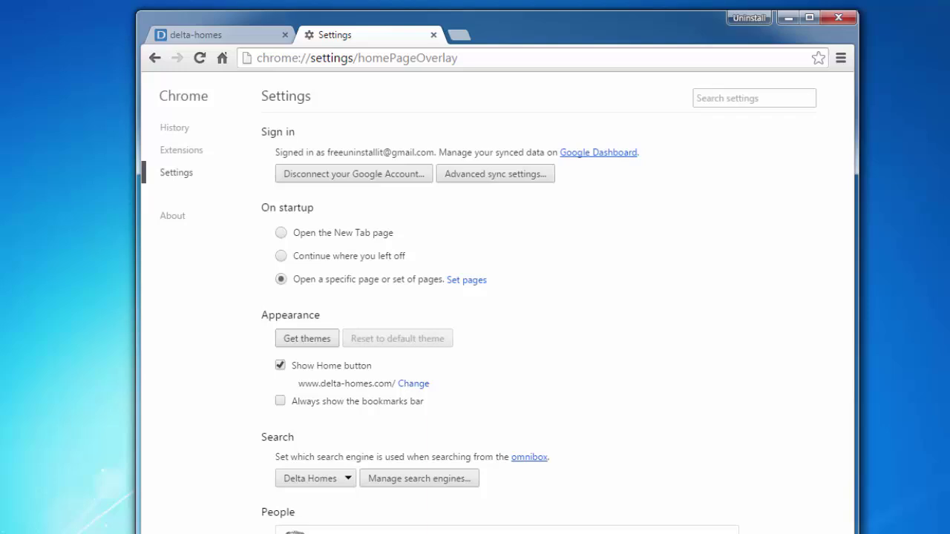
pyautogui.click(569, 325)
pyautogui.moveTo(569, 325); pyautogui.dragTo(467, 325)
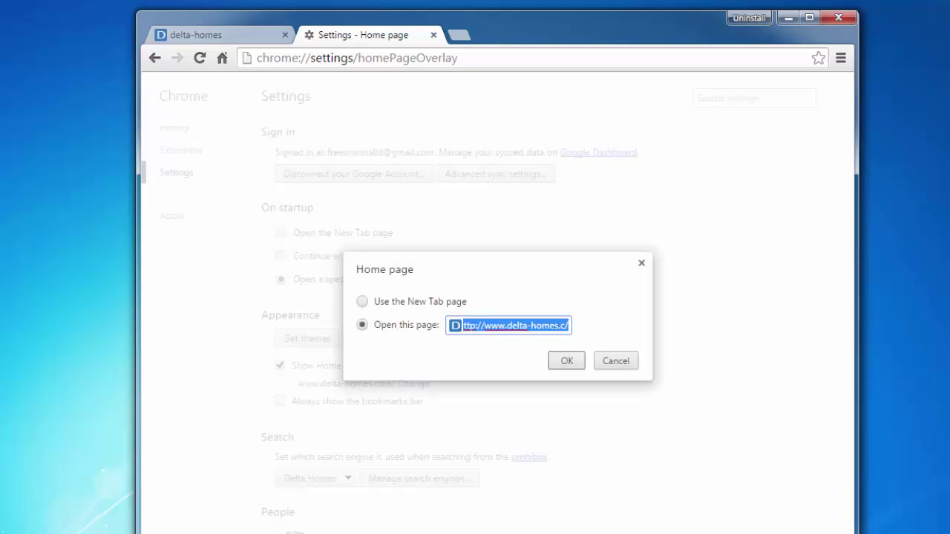
pyautogui.press('BackSpace')
pyautogui.press('BackSpace')
pyautogui.click(567, 361)
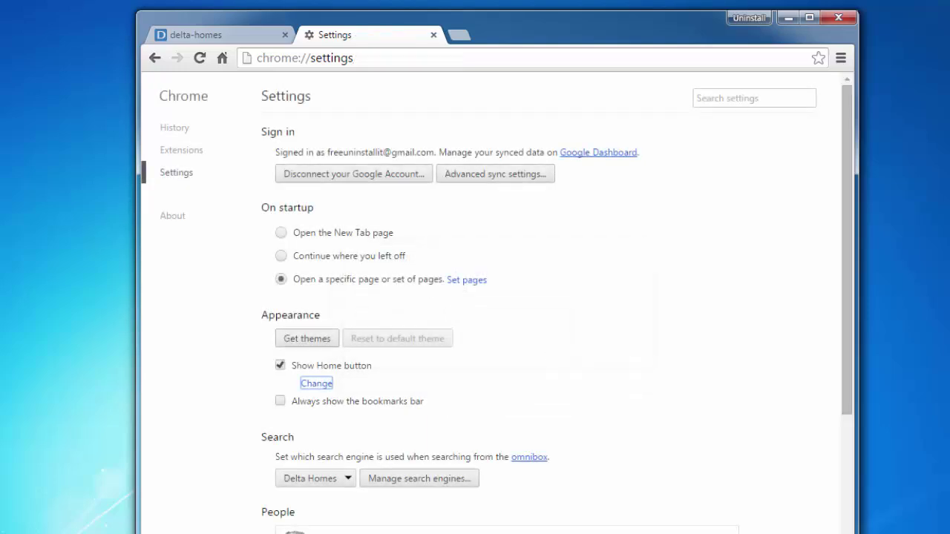
pyautogui.click(317, 384)
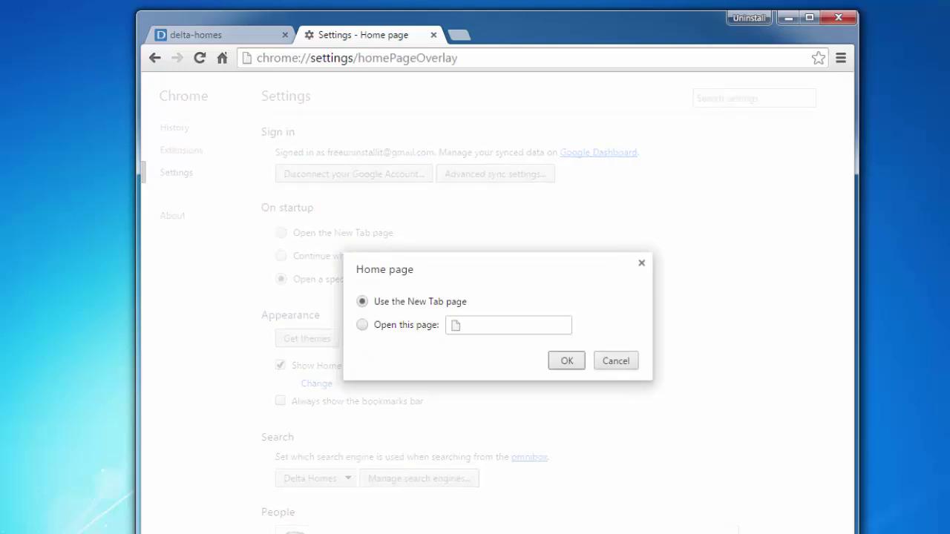
pyautogui.click(566, 361)
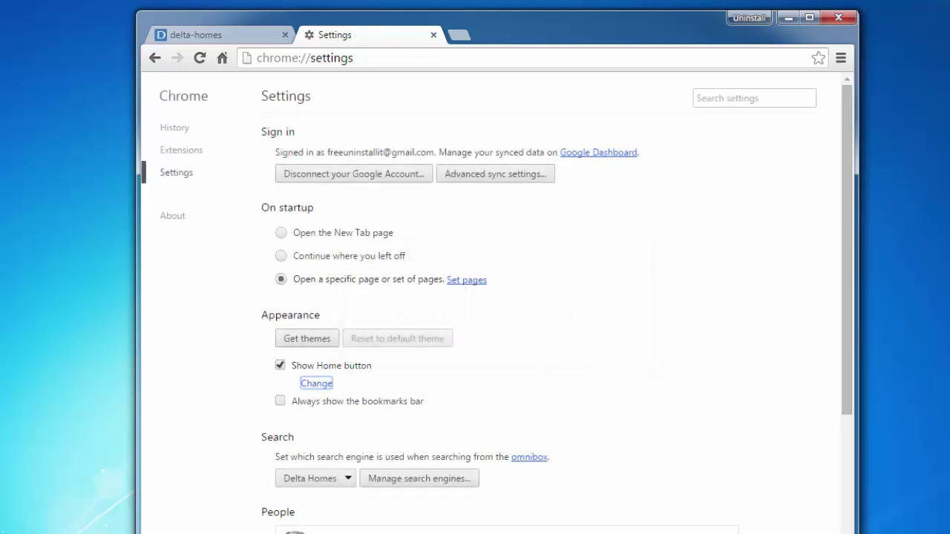
# Remove the custom startup page, set Chrome to open the New Tab page on startup, and turn off the Home button.
pyautogui.click(467, 280)
pyautogui.click(669, 293)
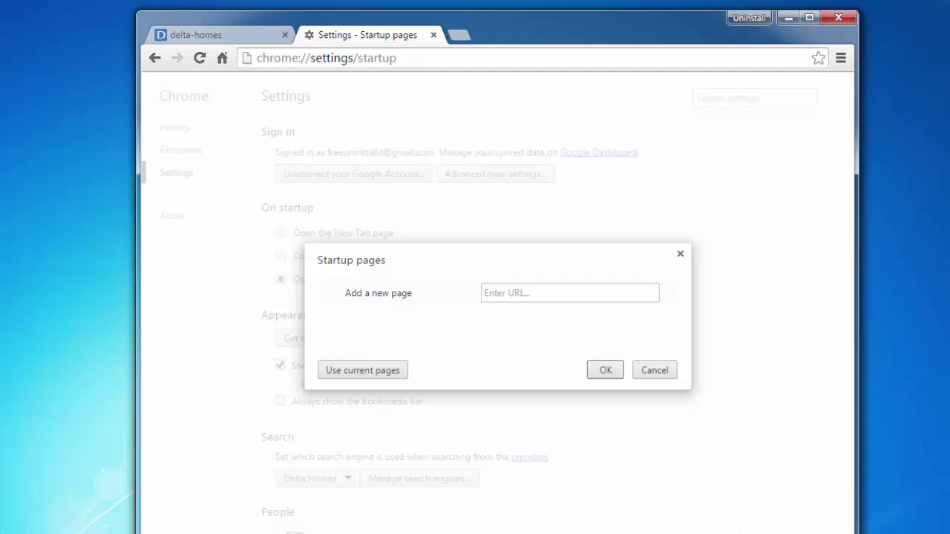
pyautogui.click(605, 371)
pyautogui.click(281, 233)
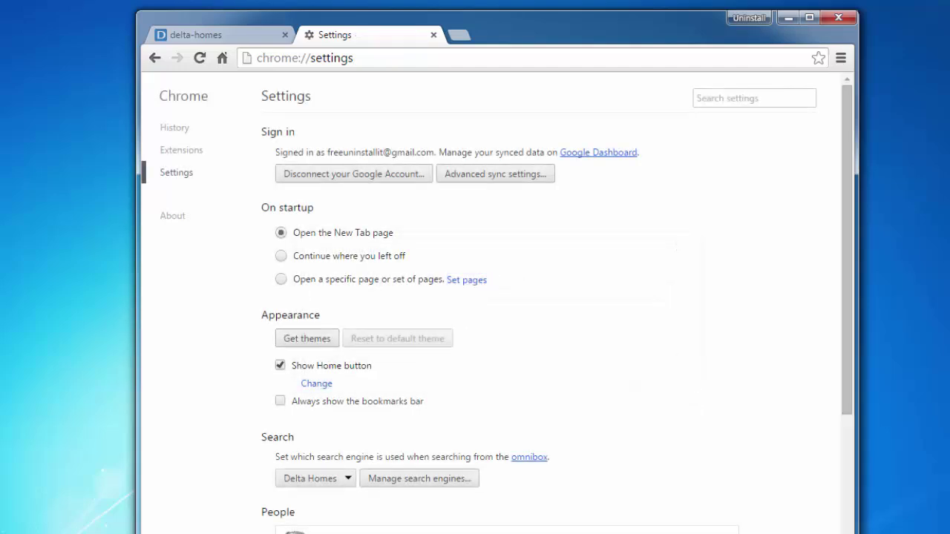
pyautogui.click(280, 365)
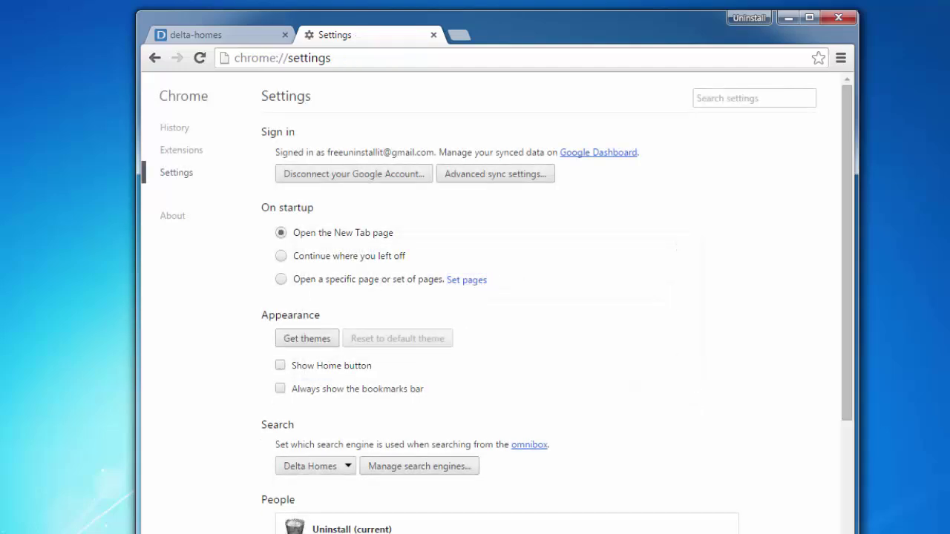
# Make Google the default search engine, delete the Delta Homes and Ask search engines, and close Chrome.
pyautogui.click(419, 466)
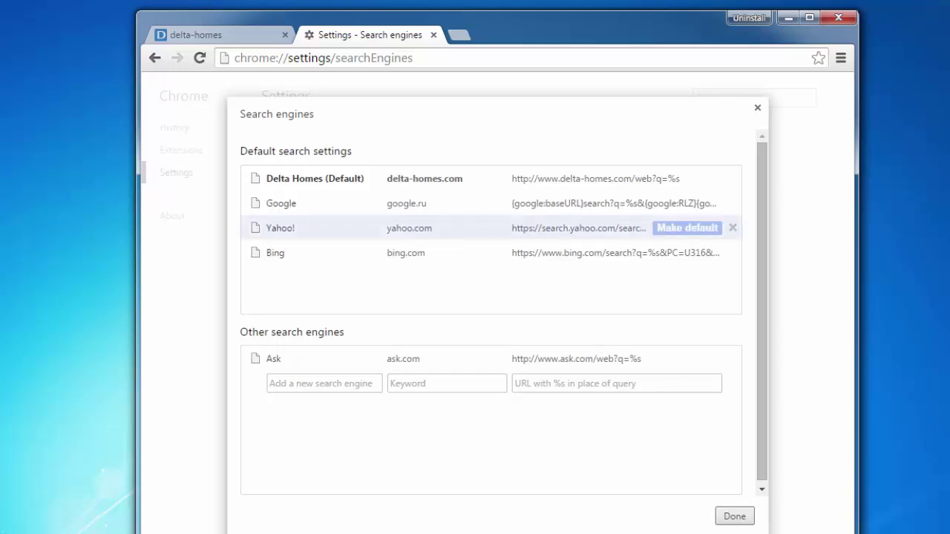
pyautogui.click(686, 203)
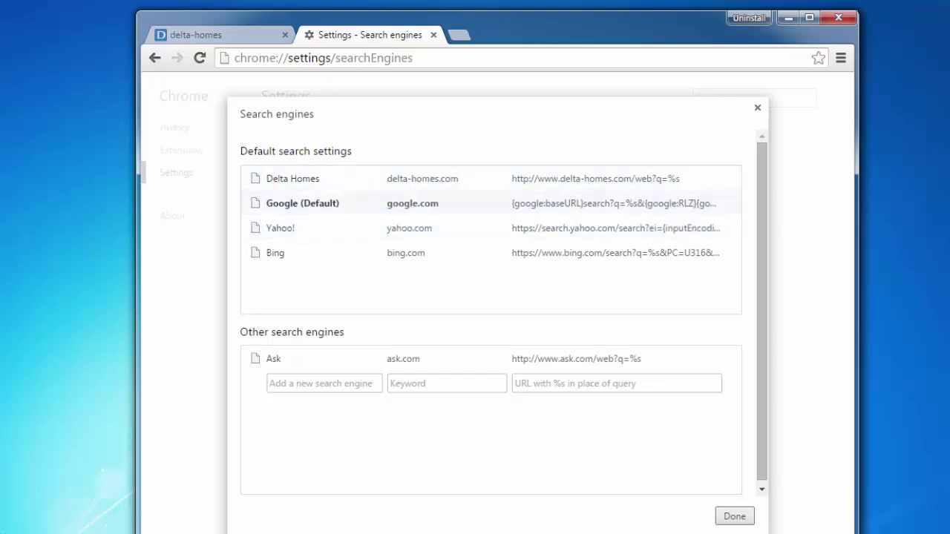
pyautogui.click(733, 178)
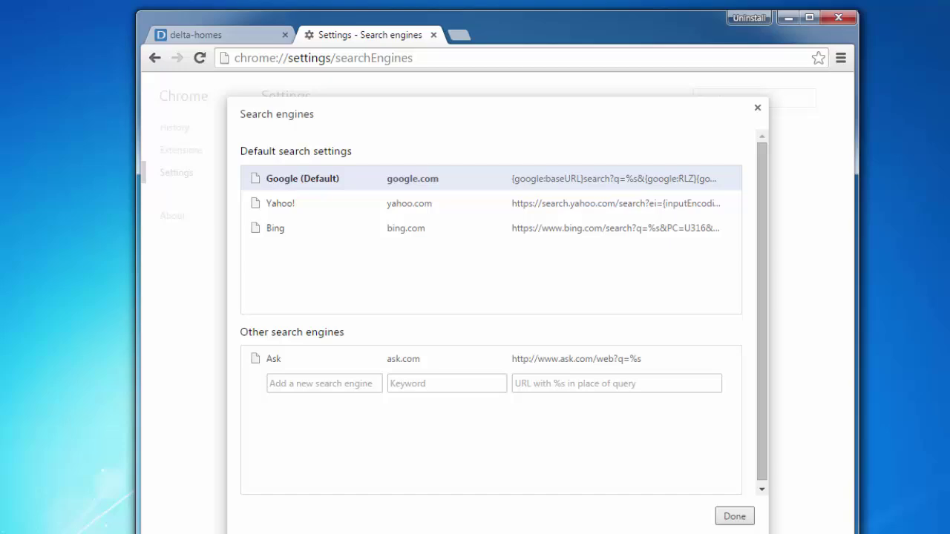
pyautogui.click(733, 358)
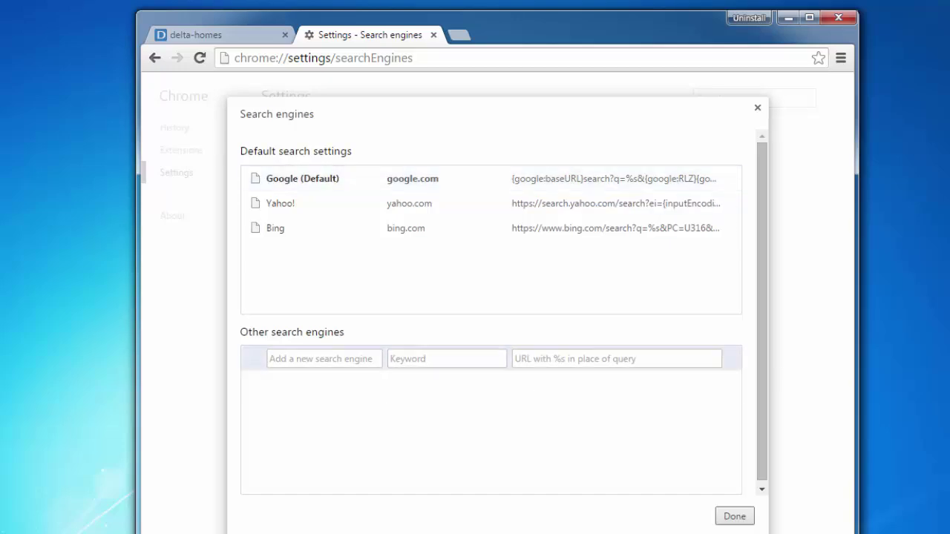
pyautogui.click(734, 516)
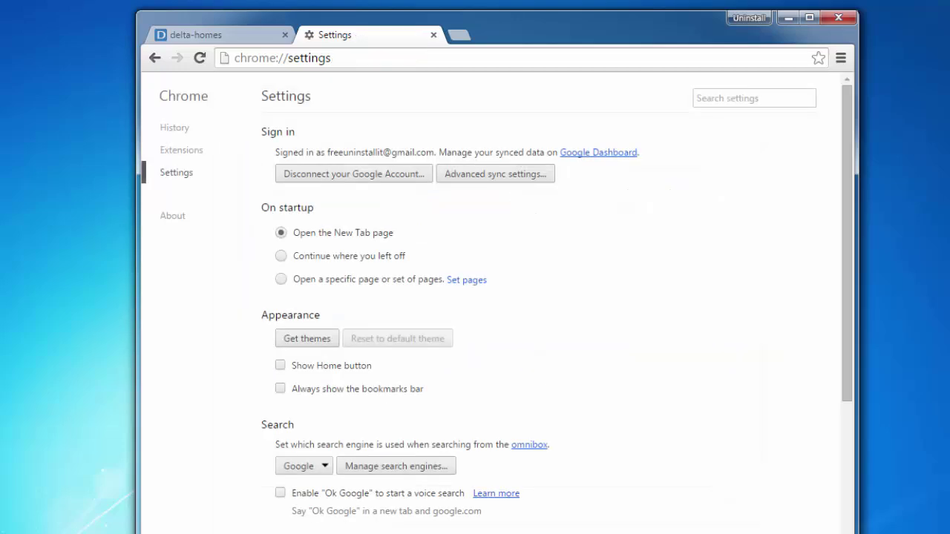
pyautogui.click(837, 17)
pyautogui.rightClick(280, 164)
pyautogui.click(319, 207)
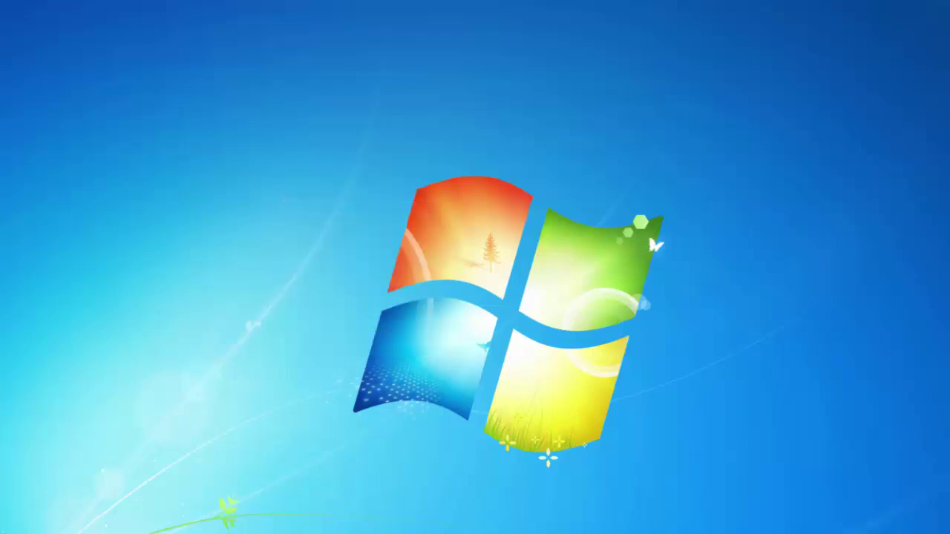